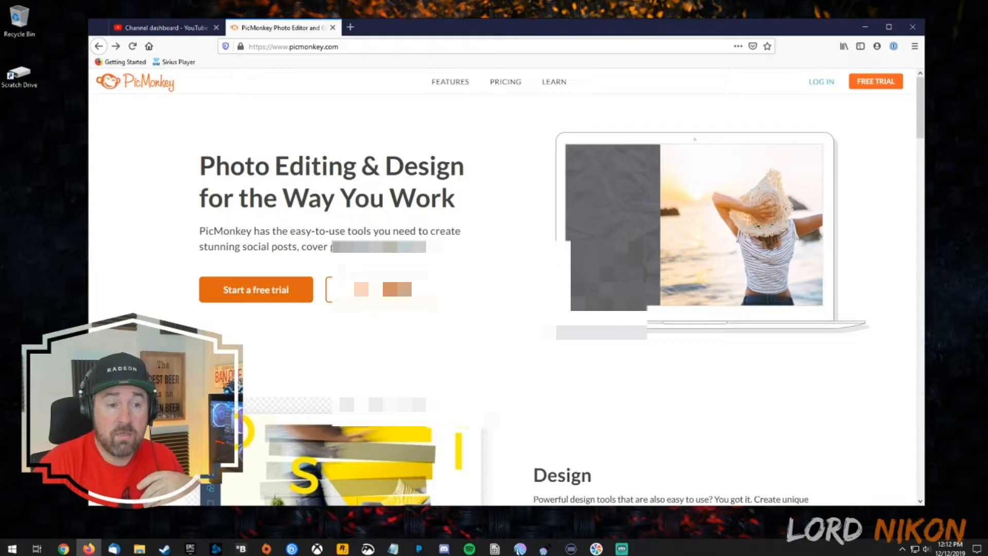
Step: Log in to the PicMonkey account and start a new image from a blank canvas
click(822, 82)
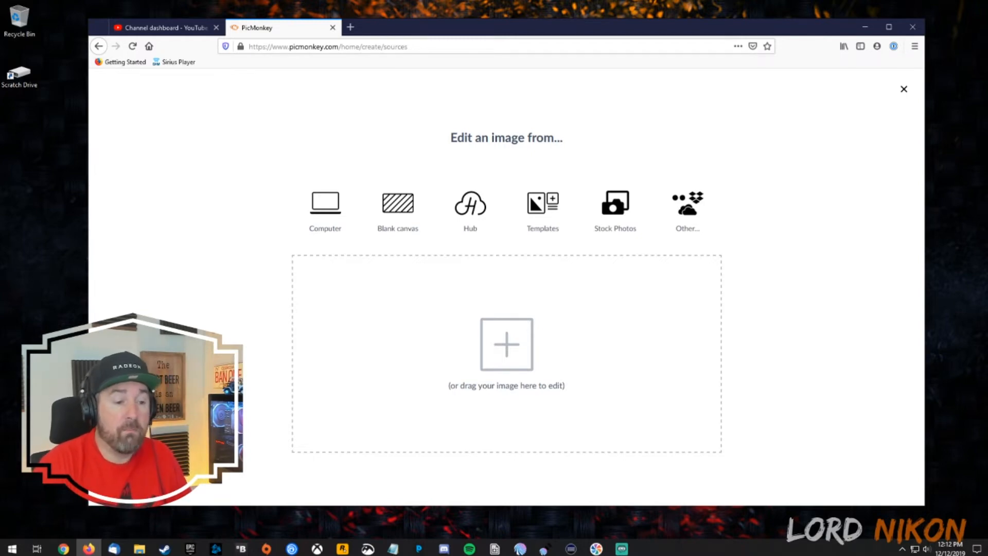
click(397, 211)
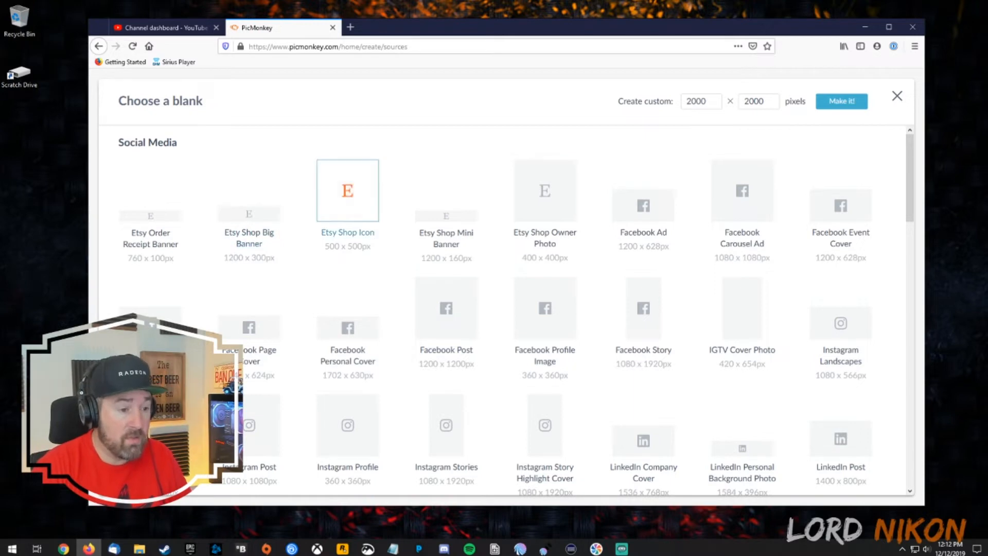
Step: Browse the blank canvas presets for social media, print, ads and other formats
scroll(348, 278, down, 3)
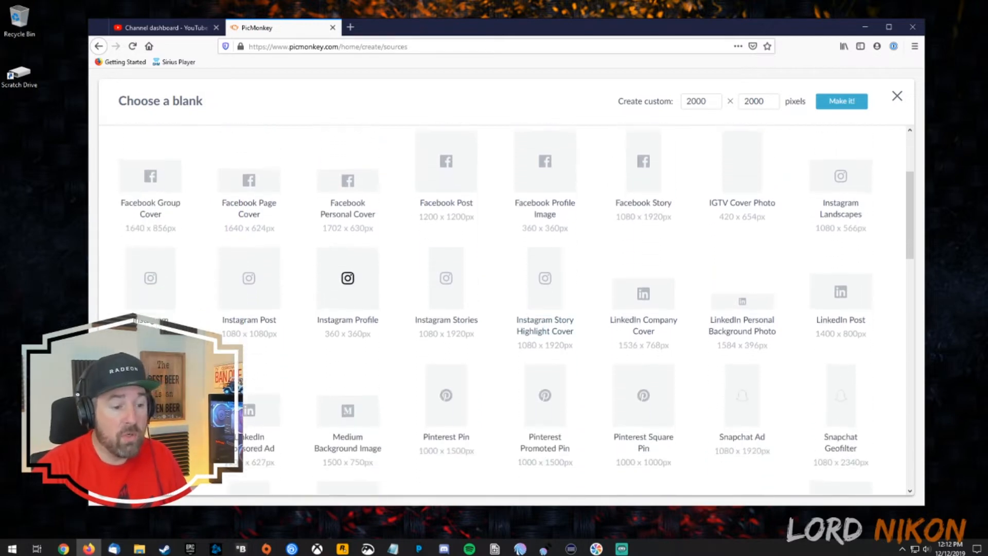
scroll(643, 293, down, 2)
scroll(545, 334, down, 4)
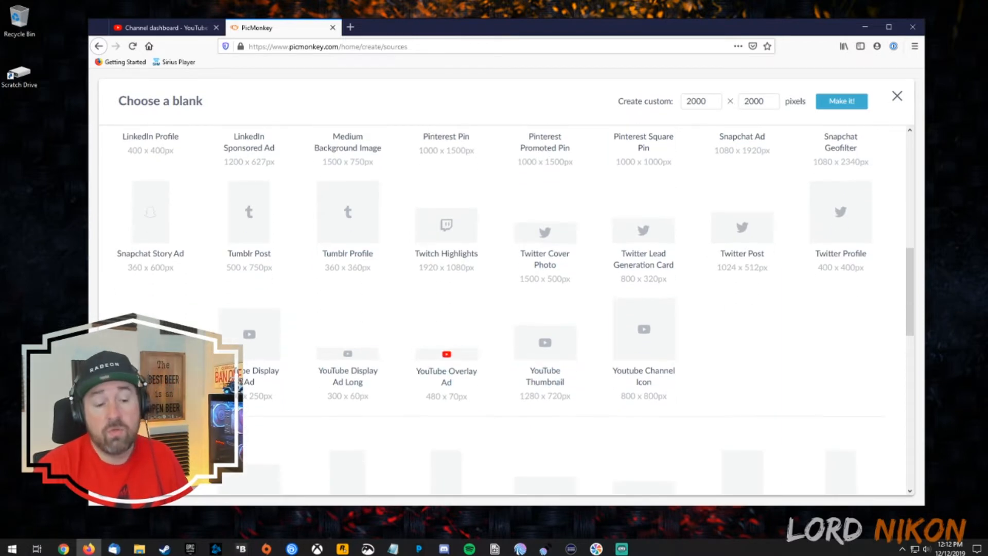
scroll(544, 342, down, 4)
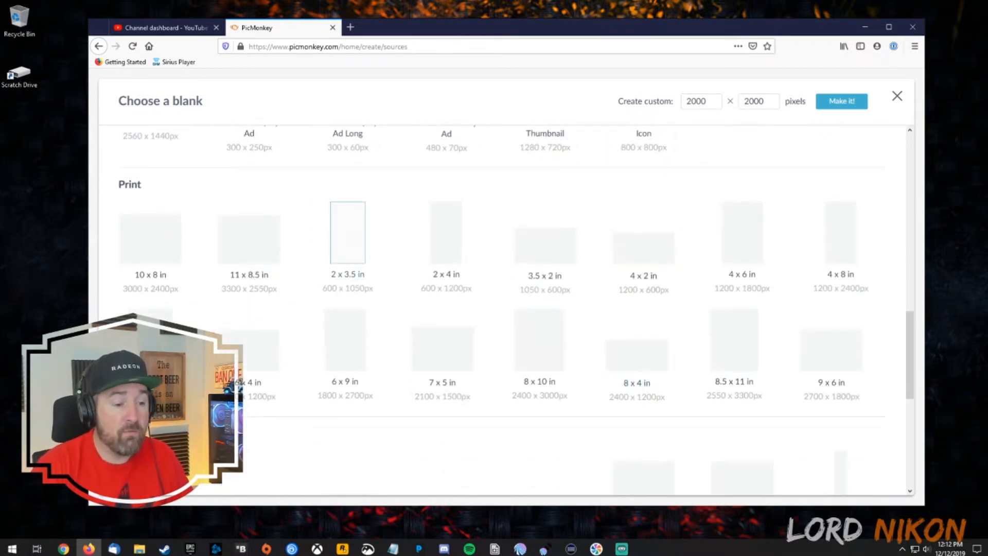
scroll(545, 335, up, 5)
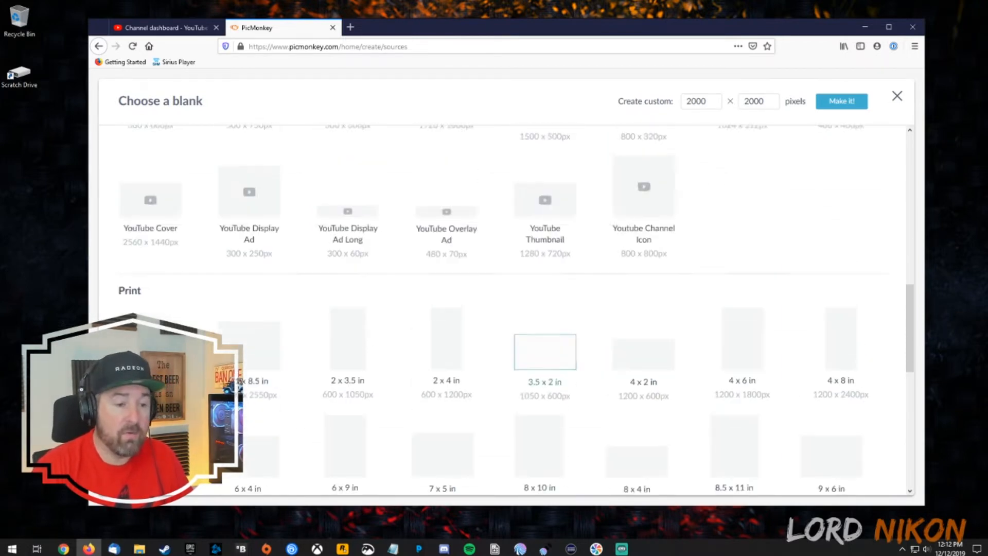
scroll(545, 335, down, 10)
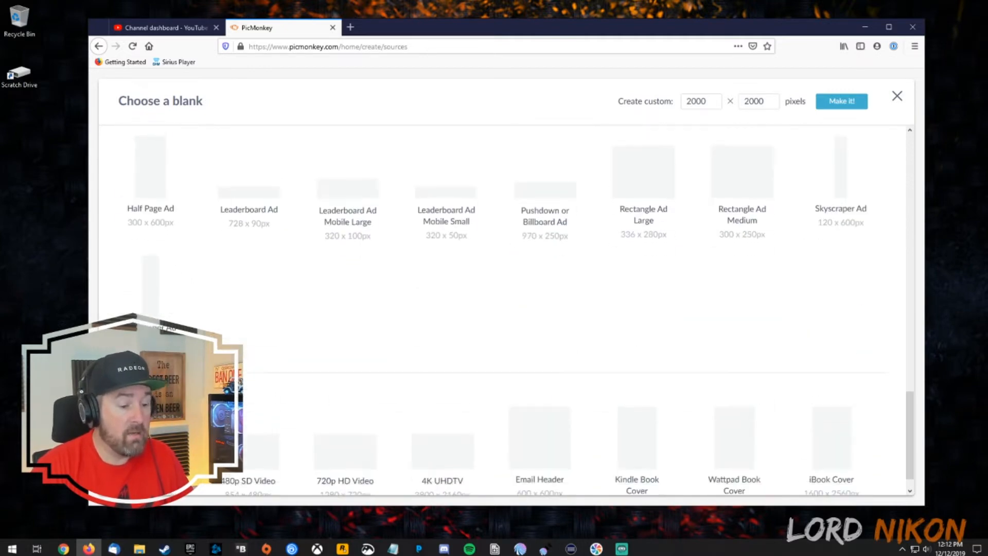
scroll(545, 443, up, 8)
scroll(545, 443, up, 7)
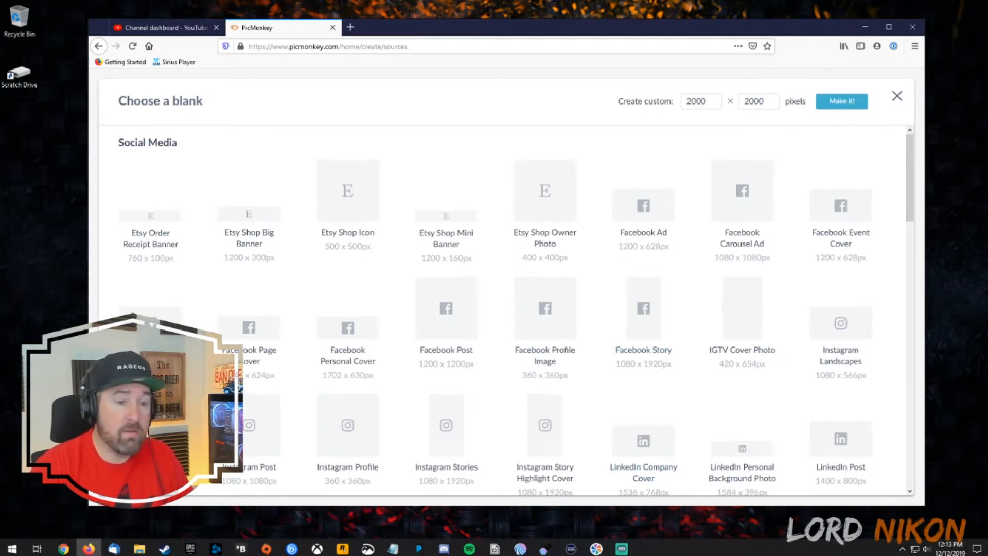
Step: Create a custom blank canvas of 1920 x 1080 pixels
double_click(702, 102)
double_click(759, 101)
click(707, 101)
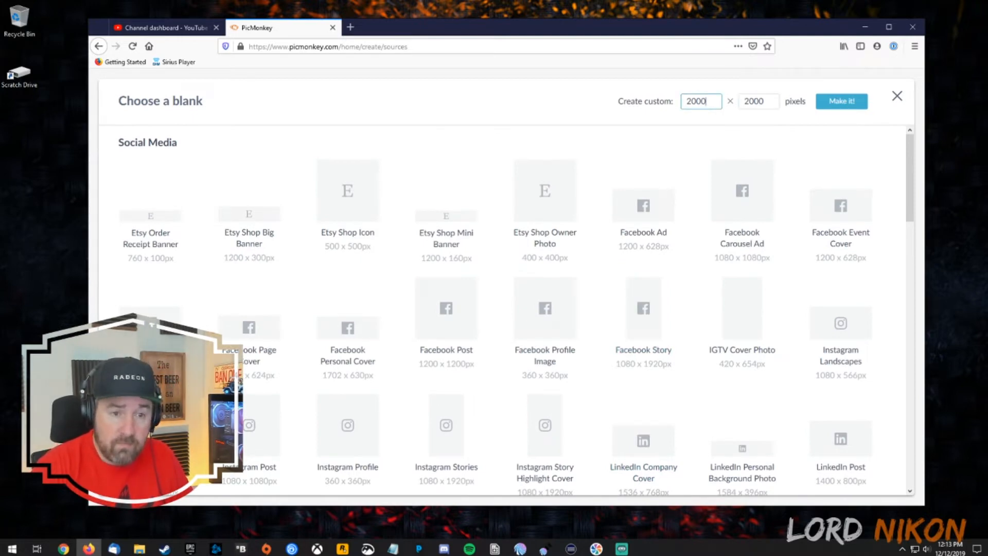
key(ctrl+a)
text(1)
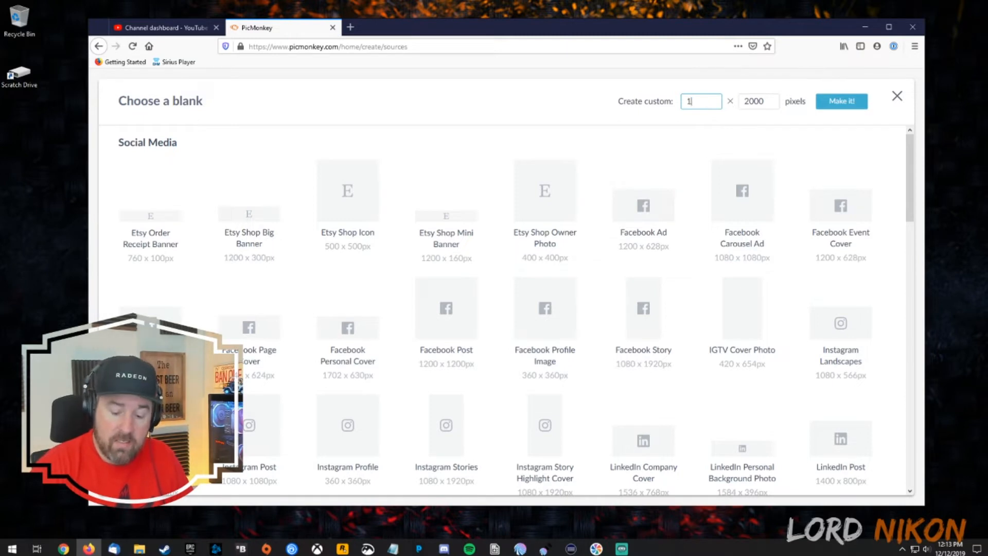
text(920)
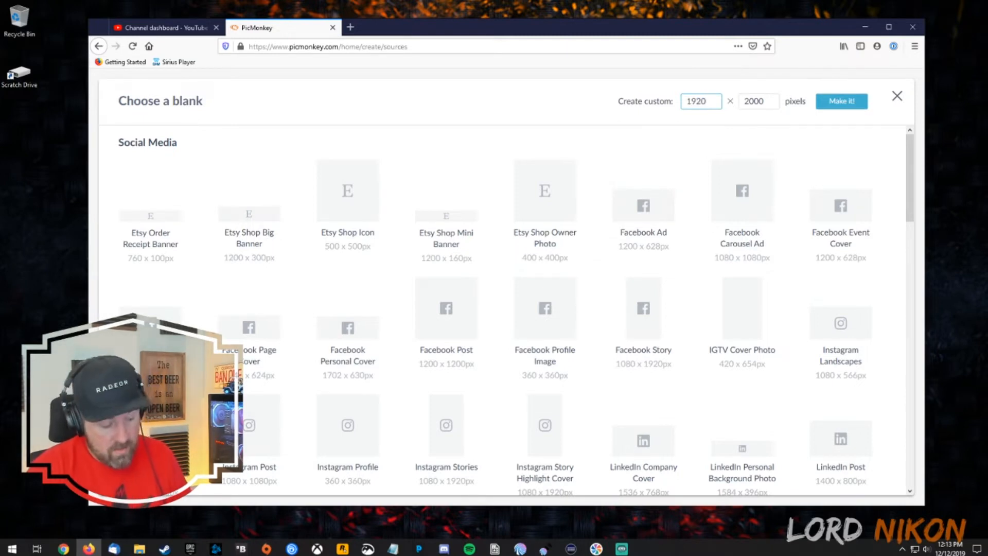
click(753, 101)
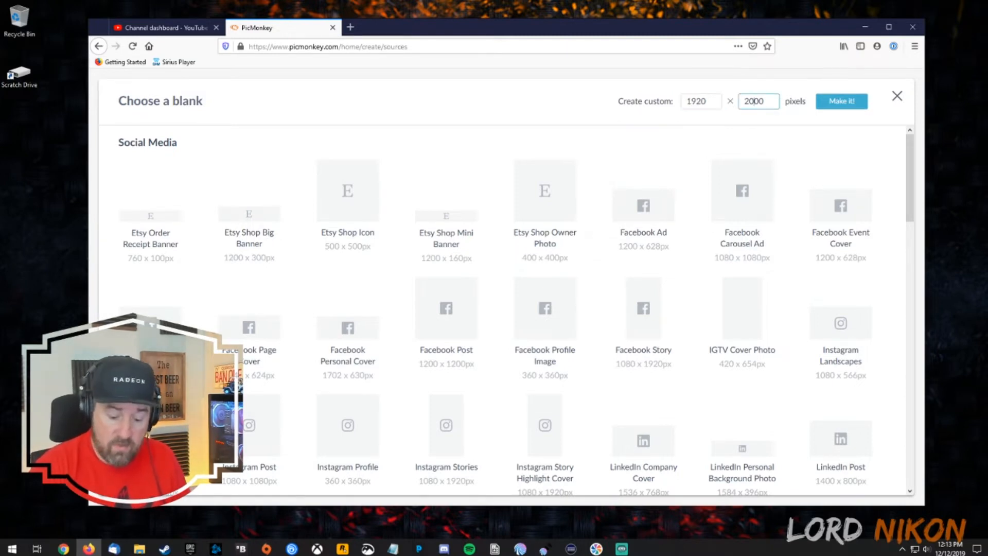
key(ctrl+a)
text(1080)
key(Return)
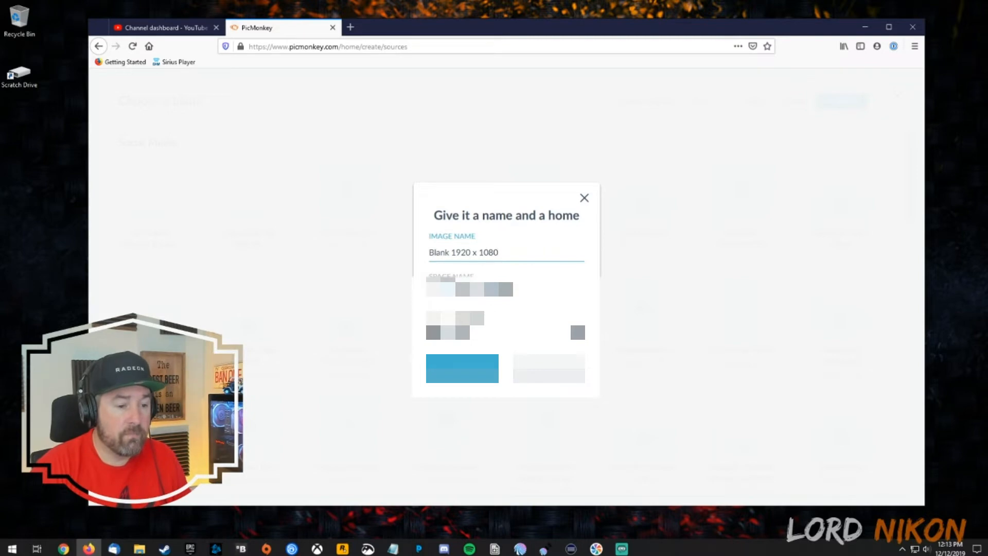
Step: Name the image "cam overlay test", choose where it is stored and open it in the editor
key(ctrl+a)
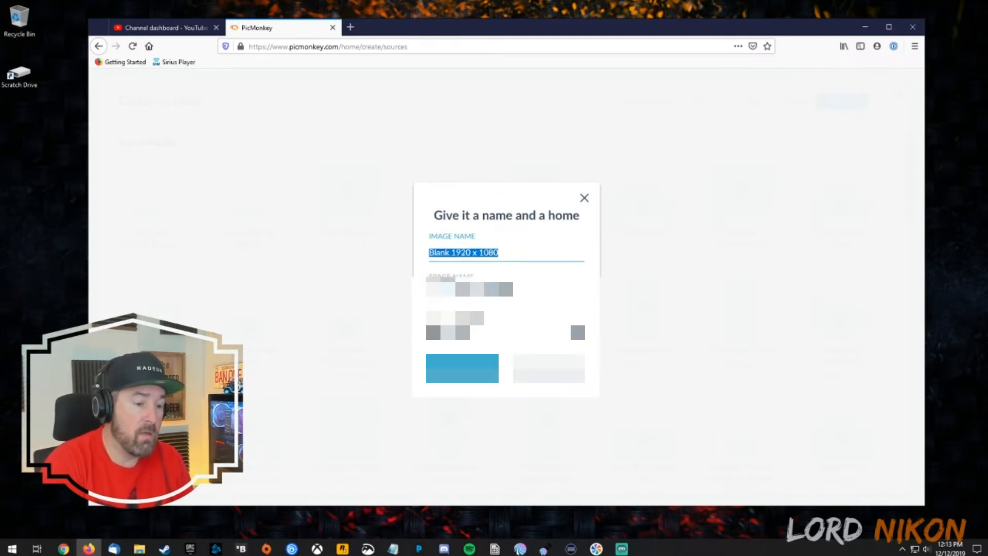
text(cam overlay test)
click(507, 333)
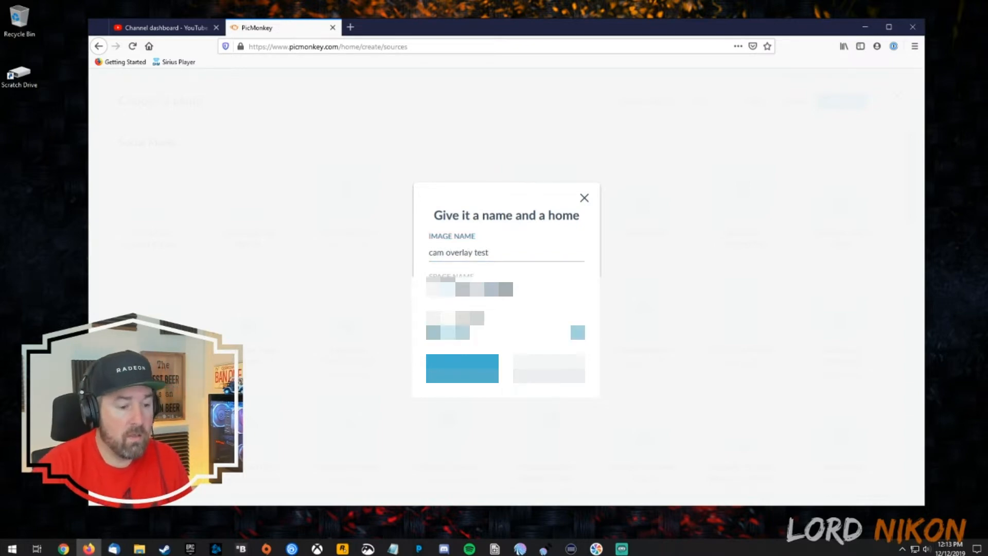
scroll(499, 411, down, 4)
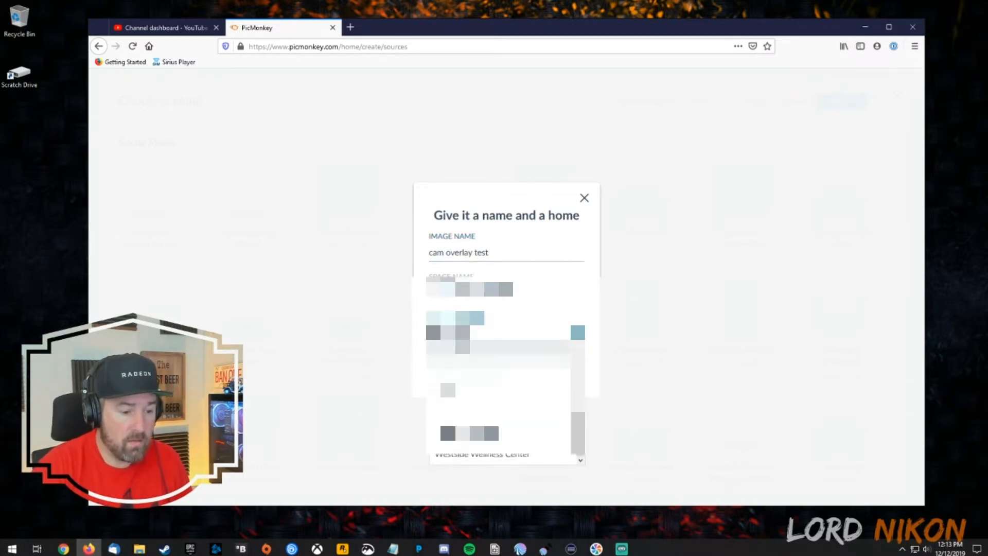
click(473, 347)
click(462, 369)
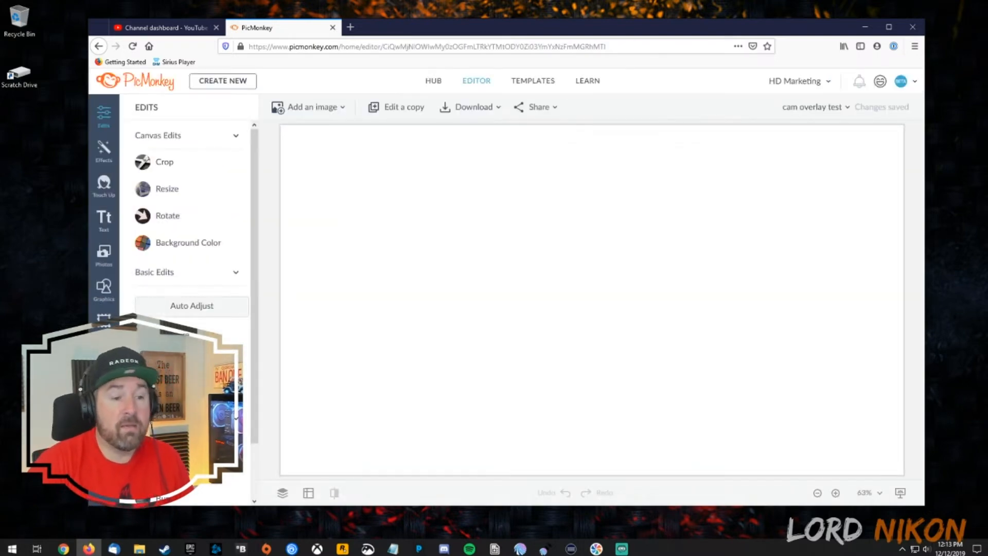
Step: Make the canvas background color transparent and apply the change
click(817, 493)
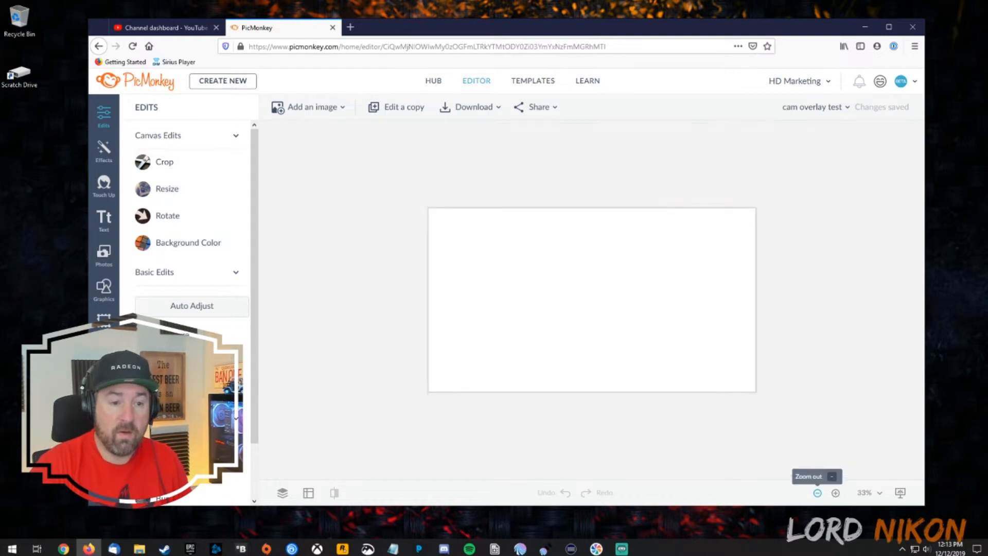
click(817, 492)
click(835, 492)
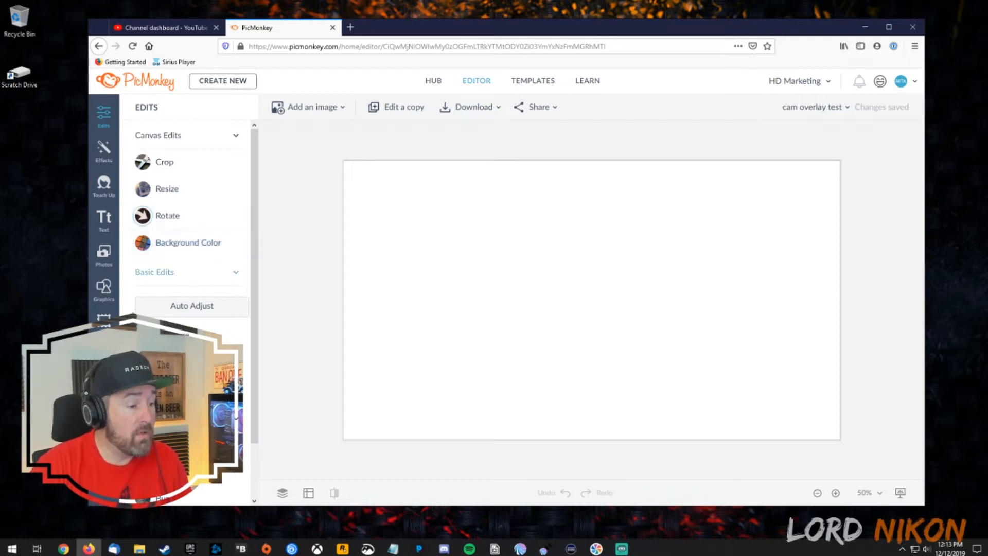
click(188, 242)
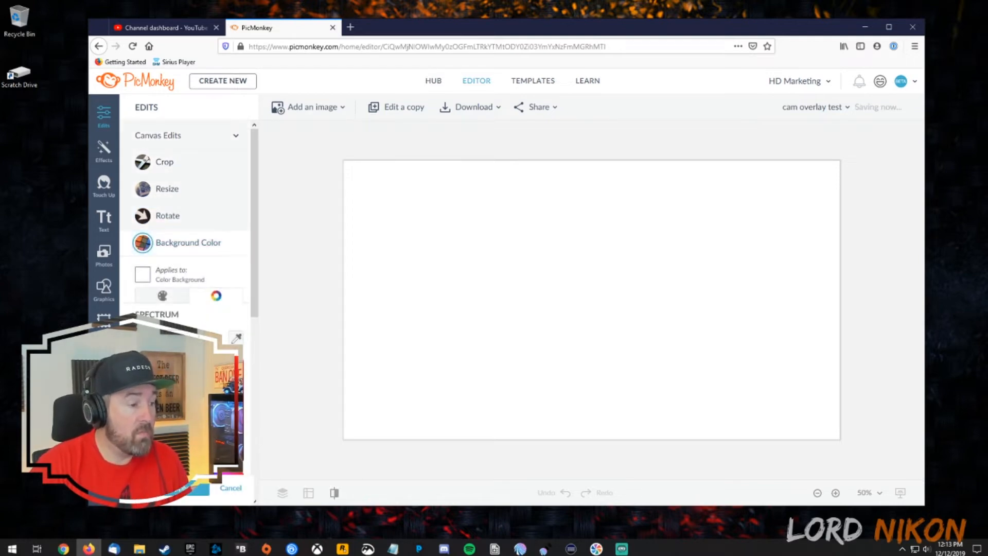
scroll(188, 257, down, 5)
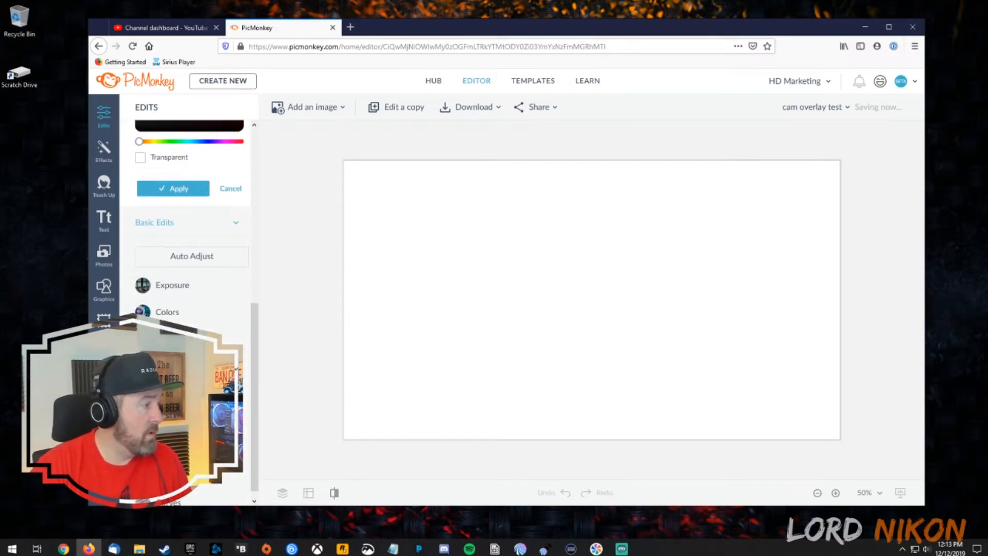
click(141, 157)
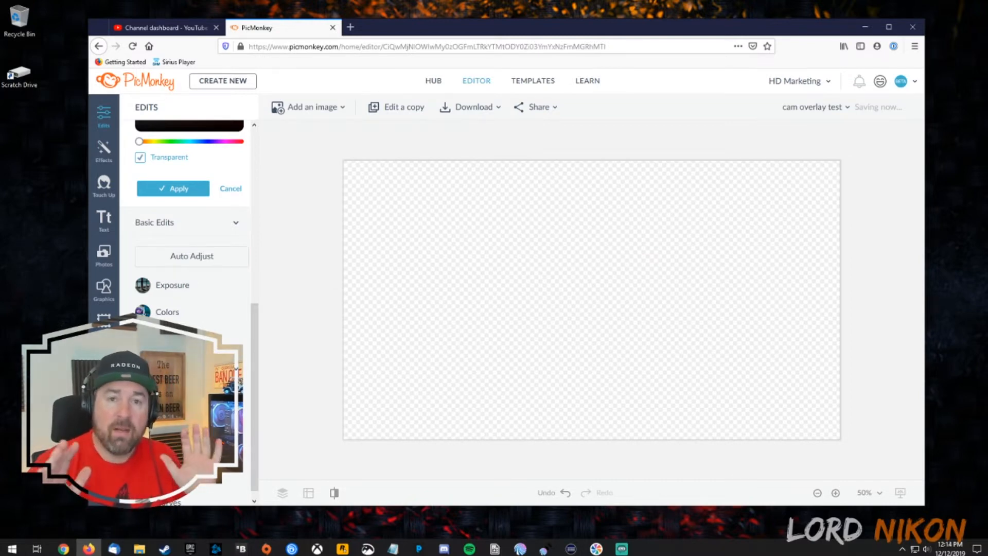
click(173, 188)
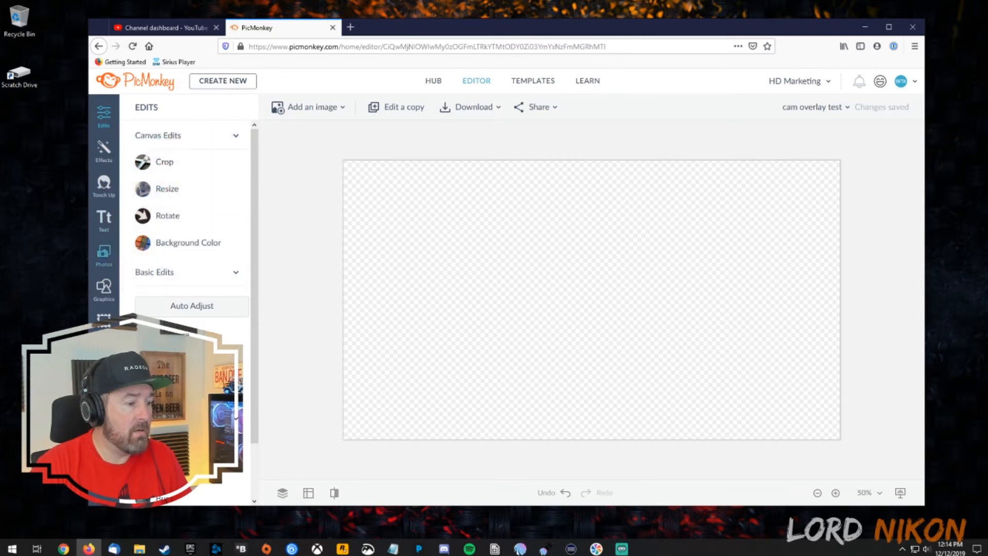
Step: Add a solid pentagon from the basic shape graphics, enlarge it and place it left of the canvas center
mouse_move(103, 286)
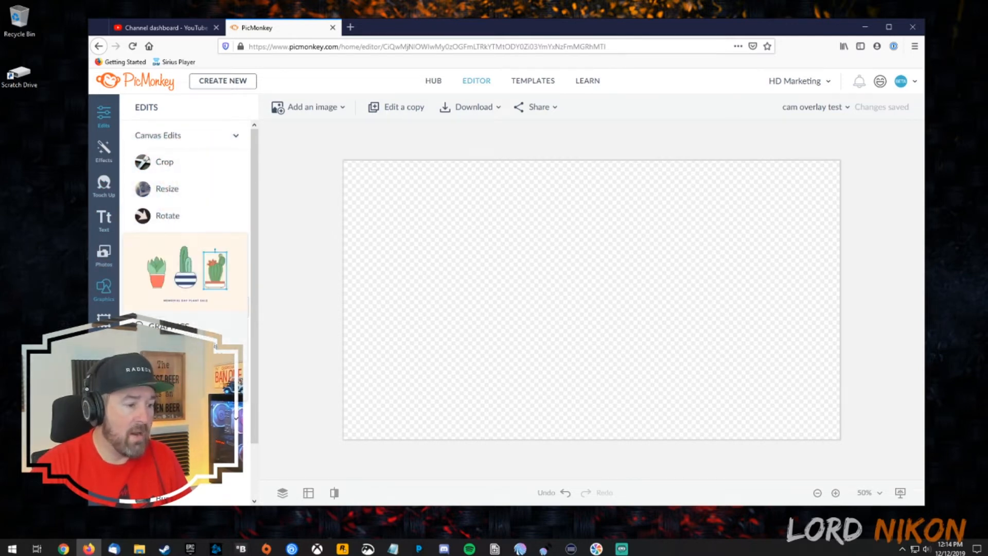
click(104, 286)
scroll(154, 247, down, 2)
scroll(154, 247, up, 2)
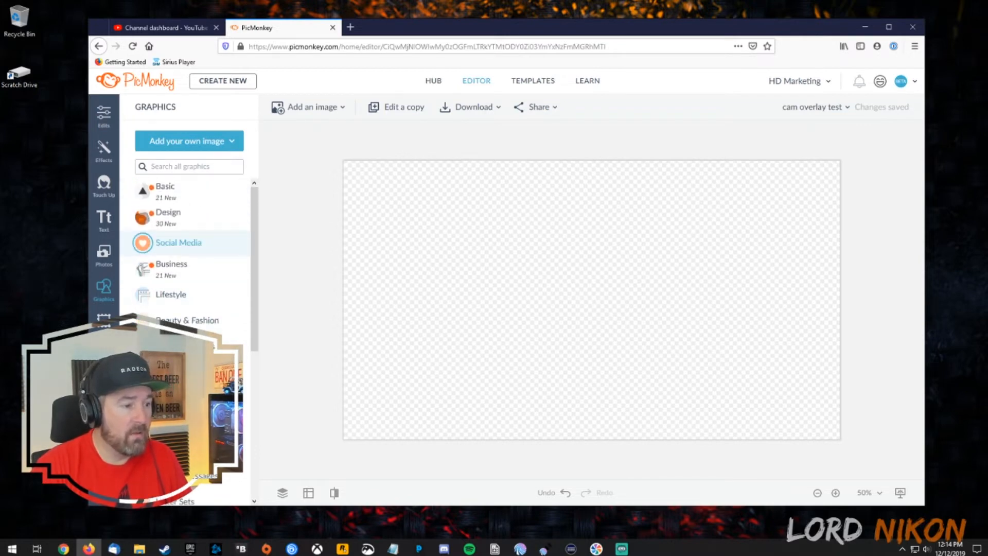
click(165, 191)
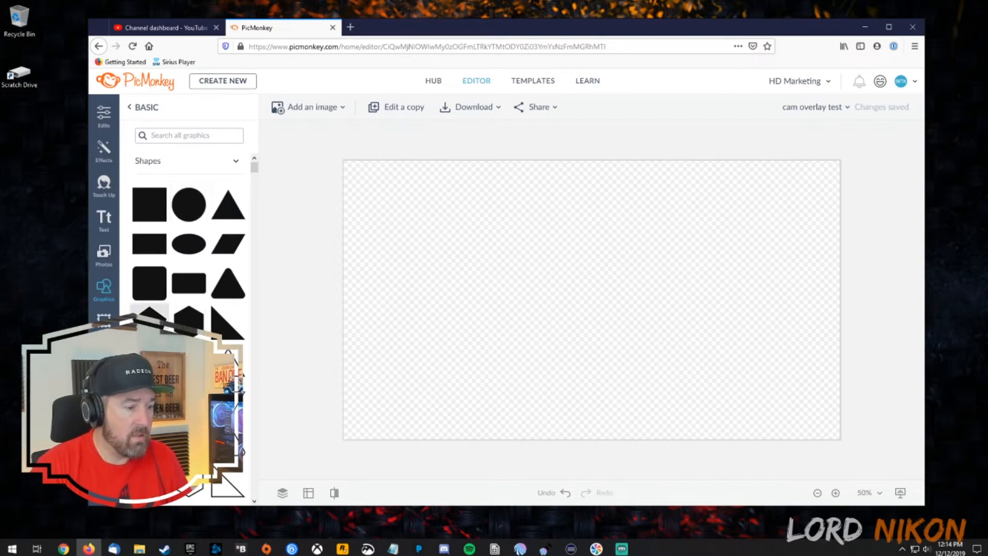
click(150, 315)
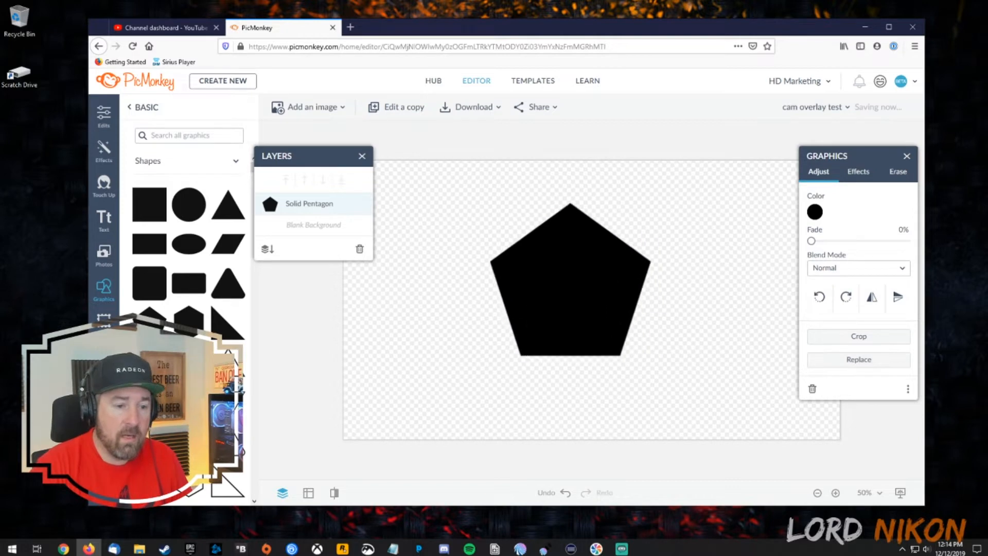
drag(688, 391, 693, 396)
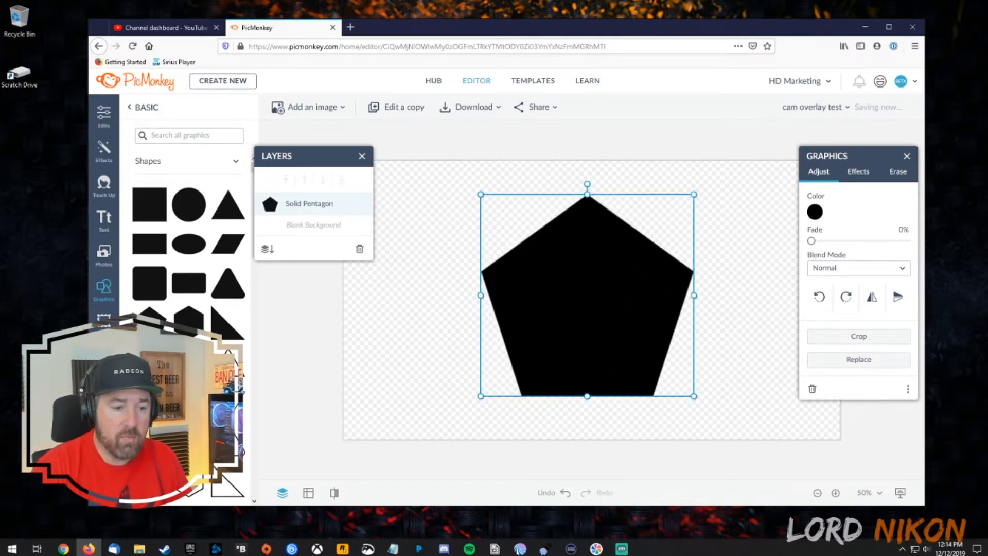
drag(588, 295, 532, 294)
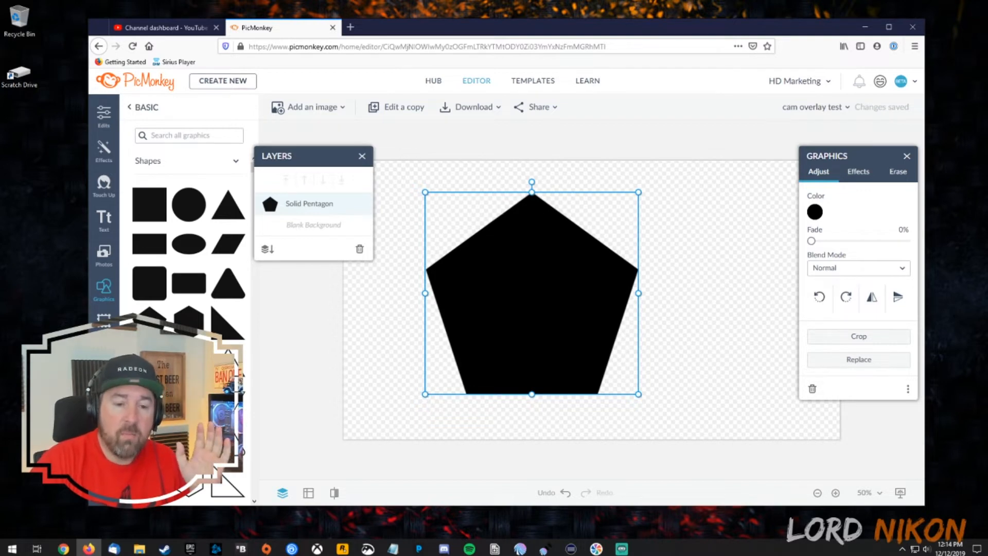
Step: Change the pentagon's color to bright green #0cfb1f
click(814, 211)
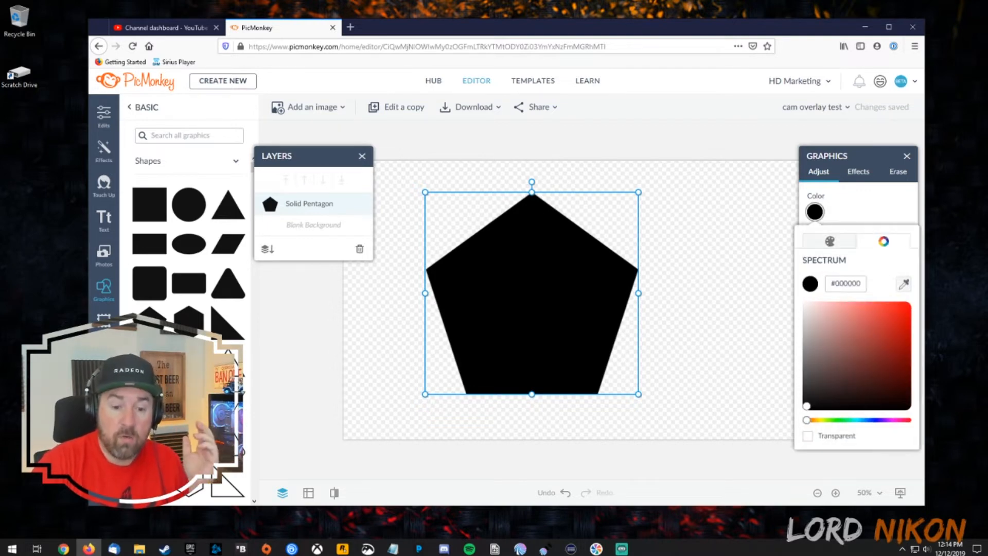
drag(806, 419, 842, 419)
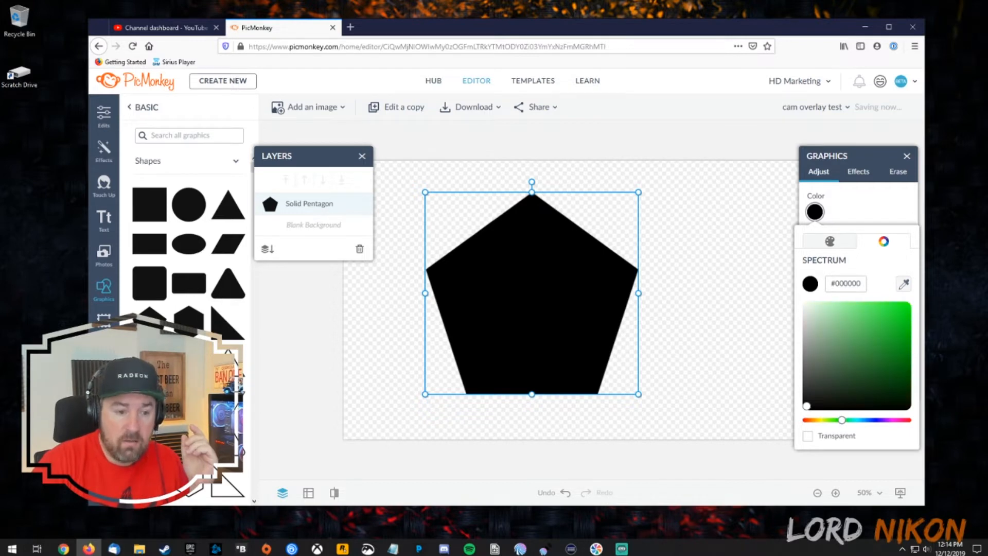
click(901, 307)
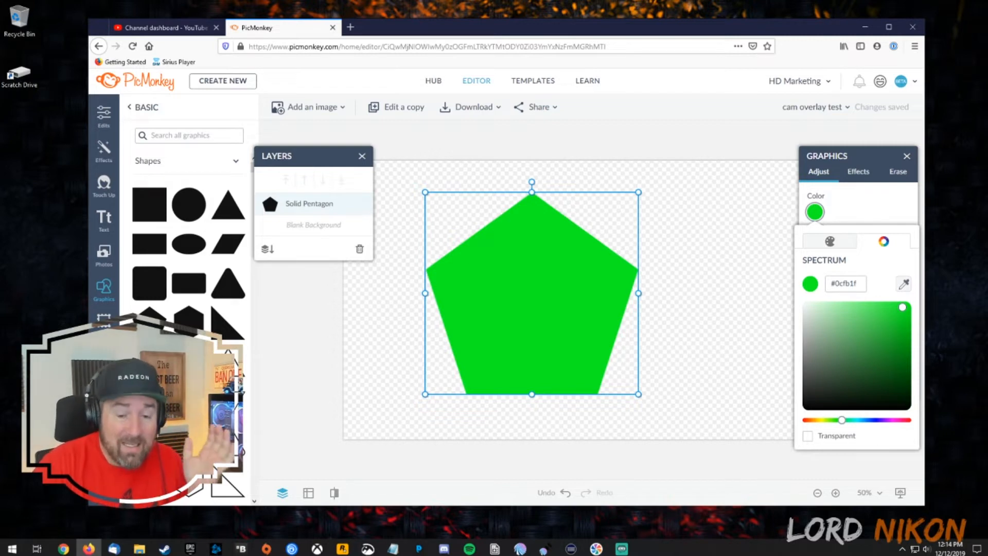
key(Escape)
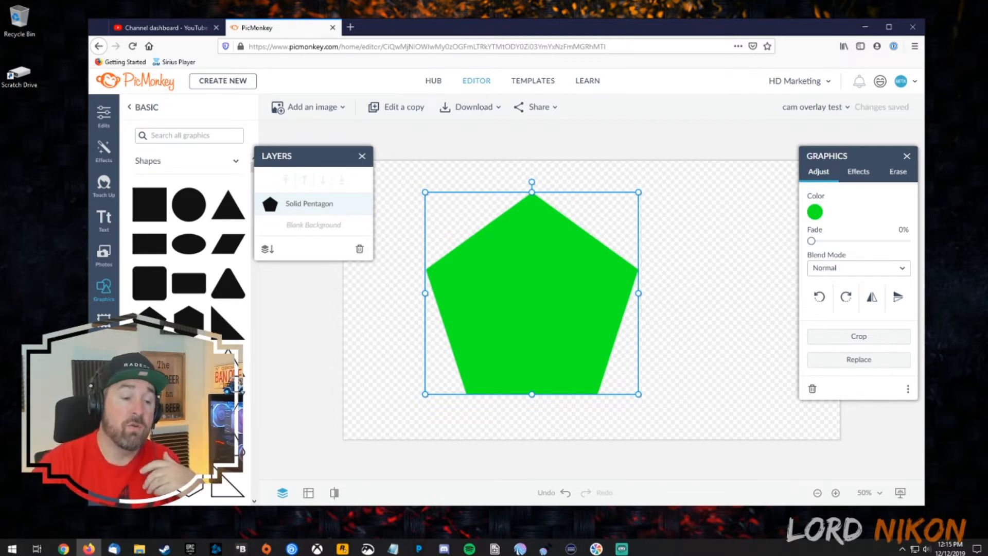
Step: Rotate the pentagon about 20 degrees clockwise, enlarge it within the left half of the canvas, and deselect it
drag(531, 293, 552, 300)
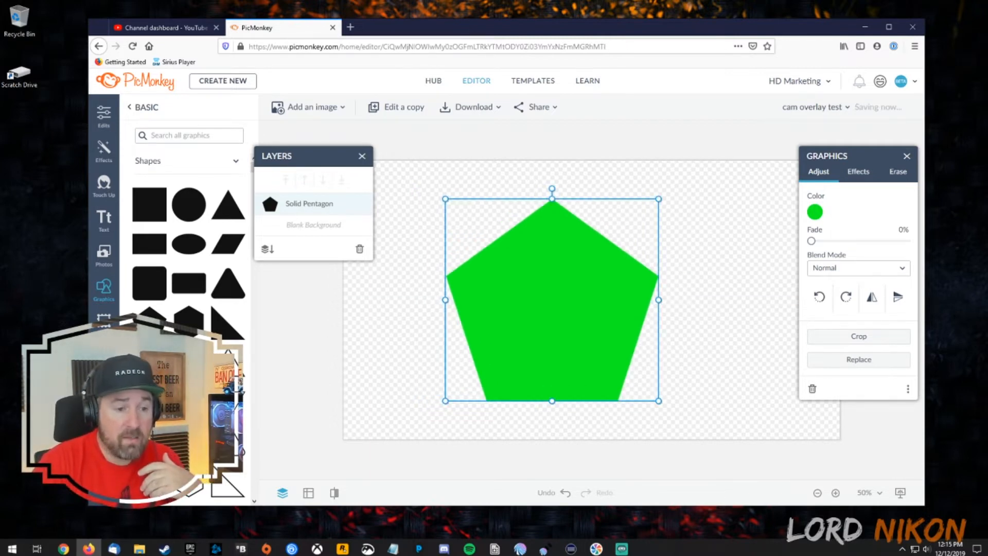
drag(551, 188, 590, 195)
drag(552, 300, 498, 292)
drag(564, 424, 582, 460)
drag(507, 311, 497, 287)
click(720, 288)
click(361, 156)
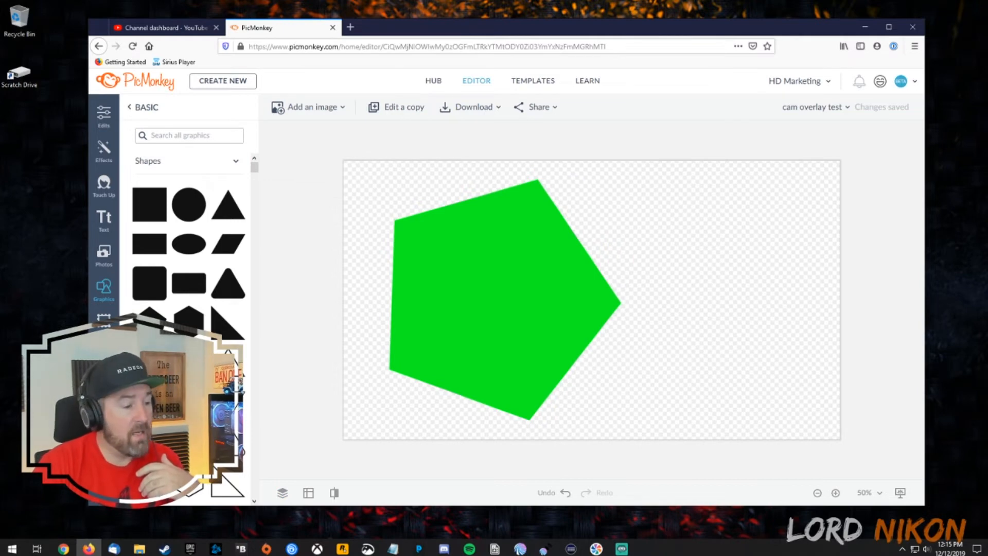
Step: Crop the canvas to about 1106 x 1080 px around the pentagon and apply the crop
click(104, 114)
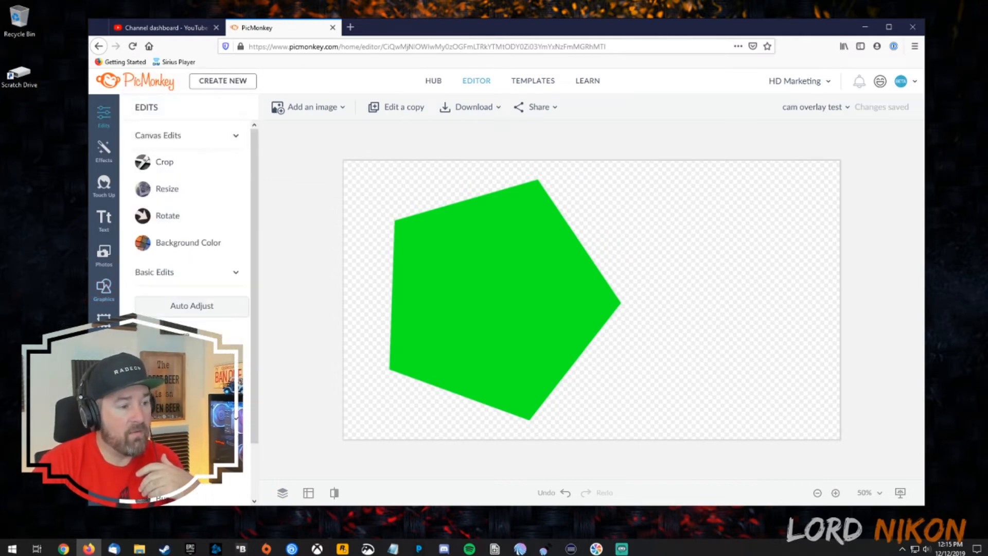
click(154, 162)
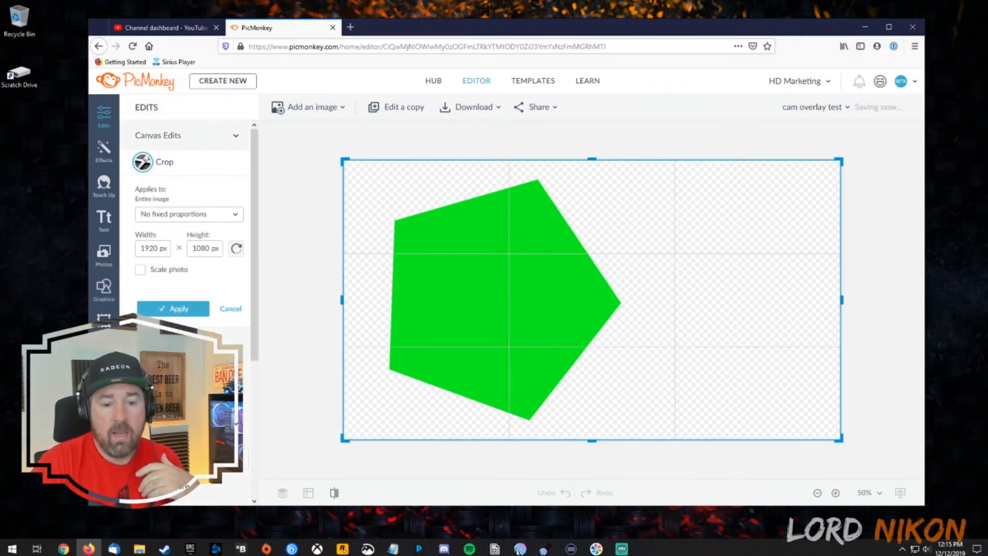
drag(842, 299, 646, 299)
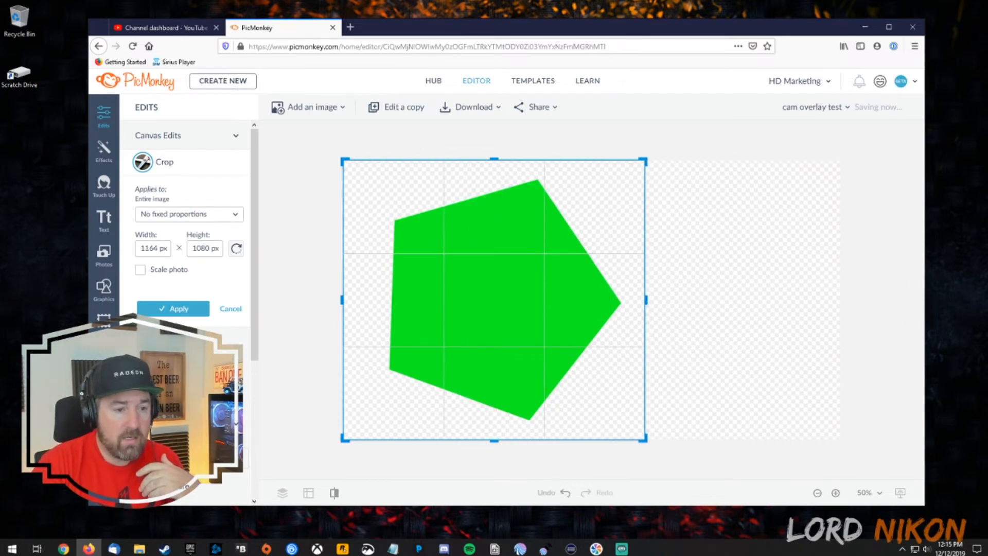
drag(342, 300, 358, 299)
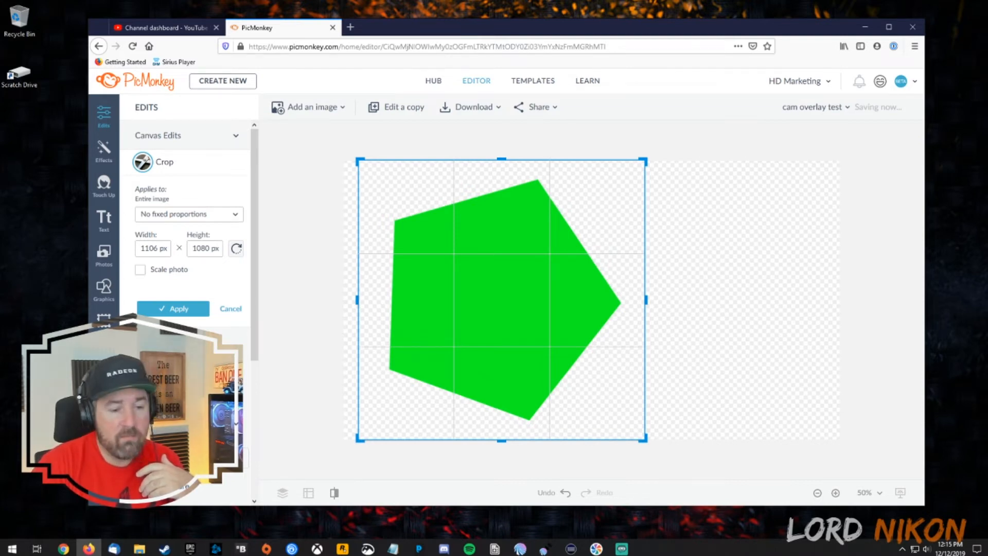
click(173, 308)
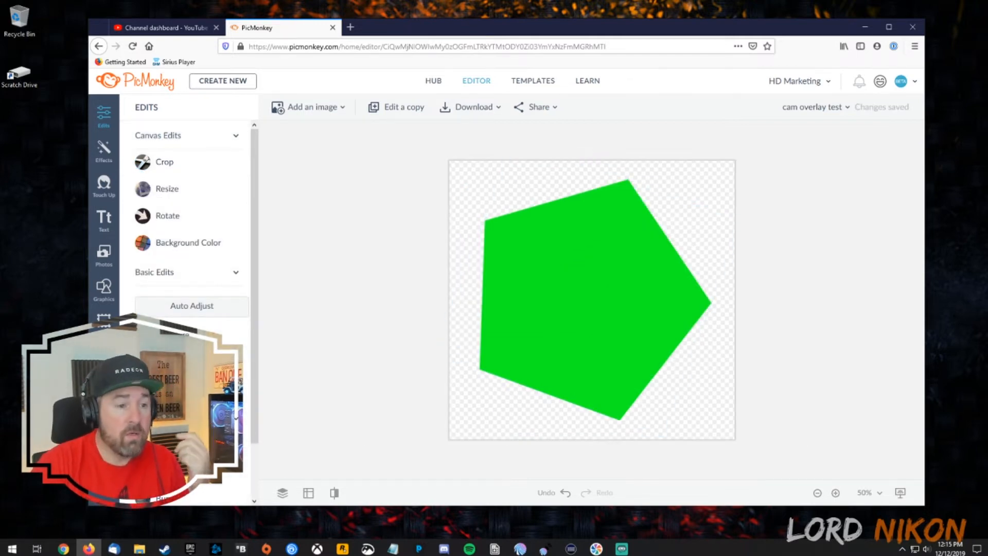
Step: Download the pentagon overlay as a PNG and save the file
click(474, 106)
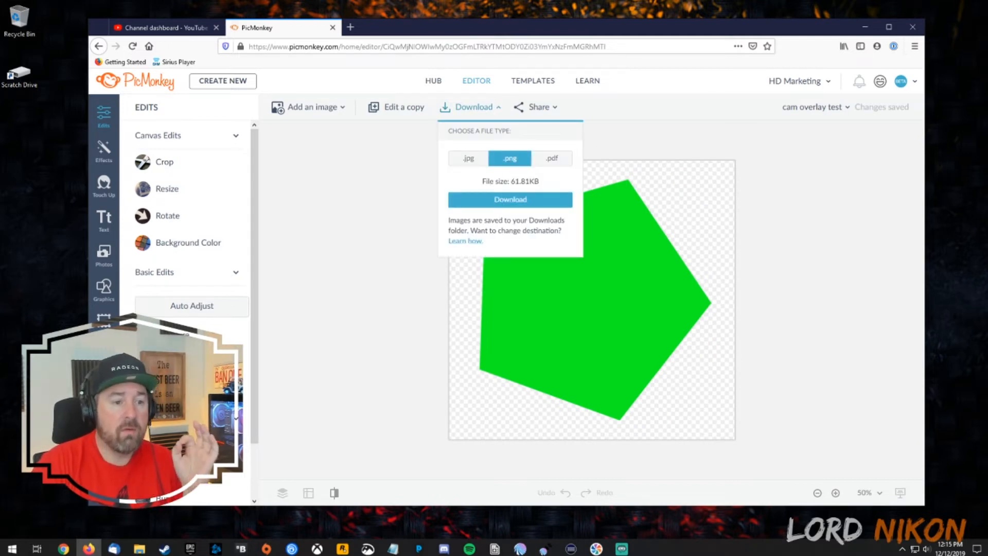
click(510, 199)
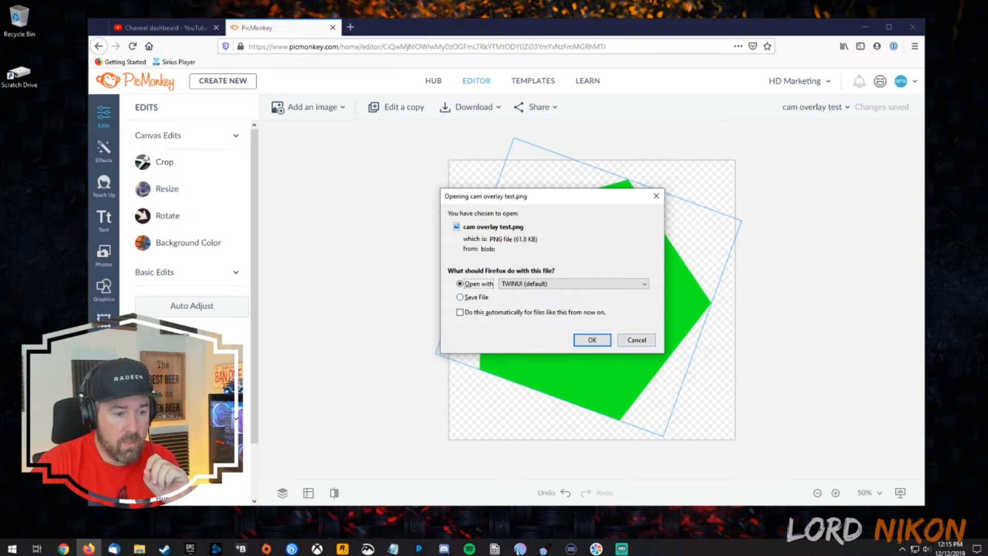
click(475, 297)
click(592, 340)
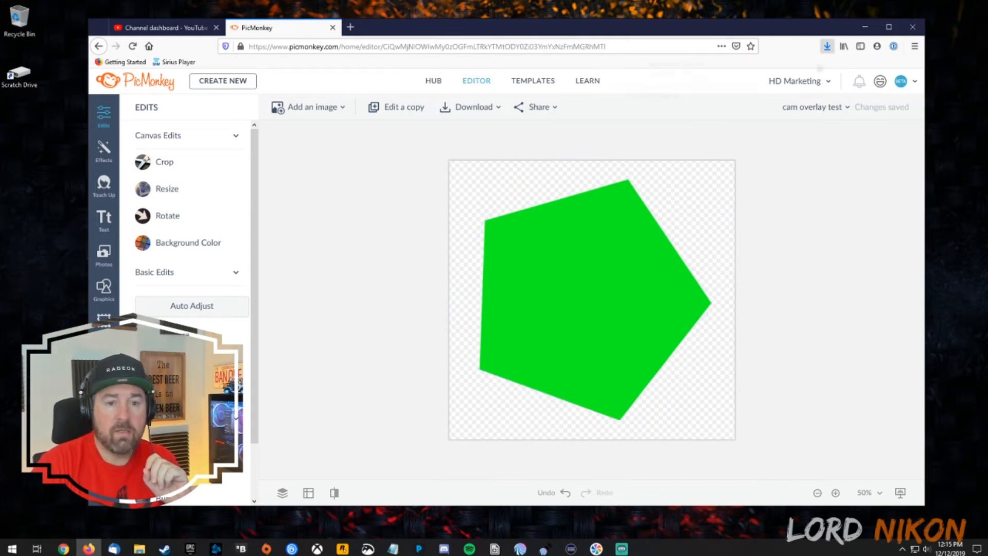
Step: Open the folder of the downloaded cam overlay test.png and place the file on the desktop
click(820, 72)
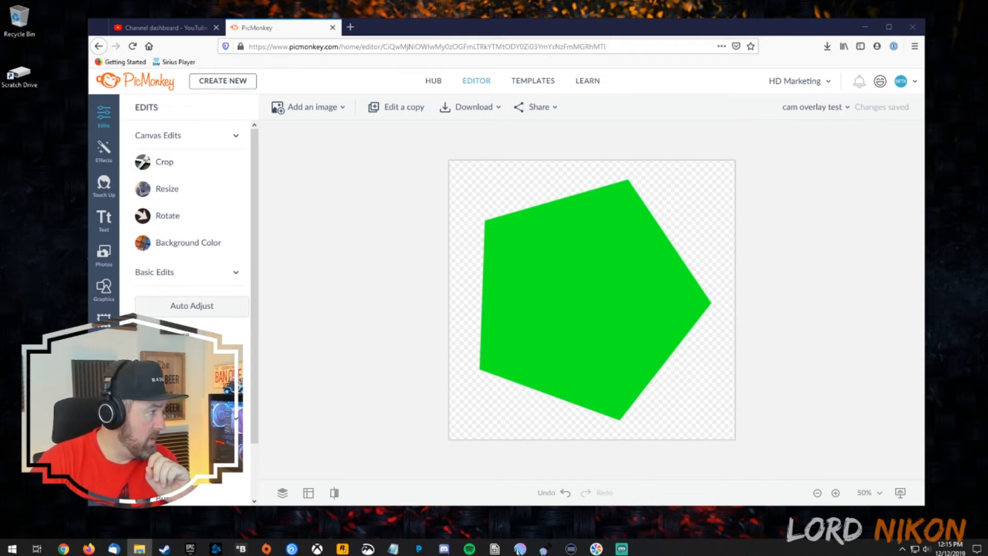
drag(1, 241, 55, 234)
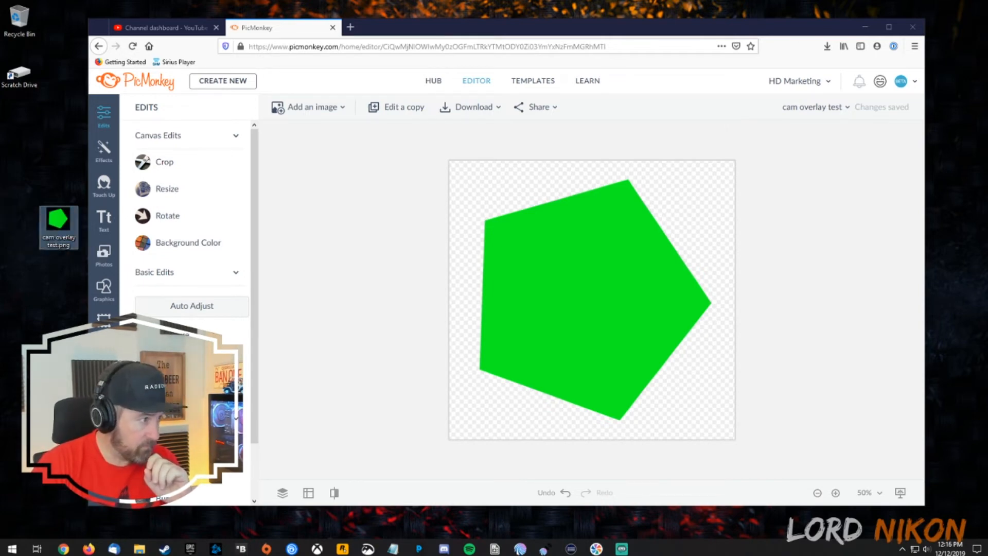
click(187, 109)
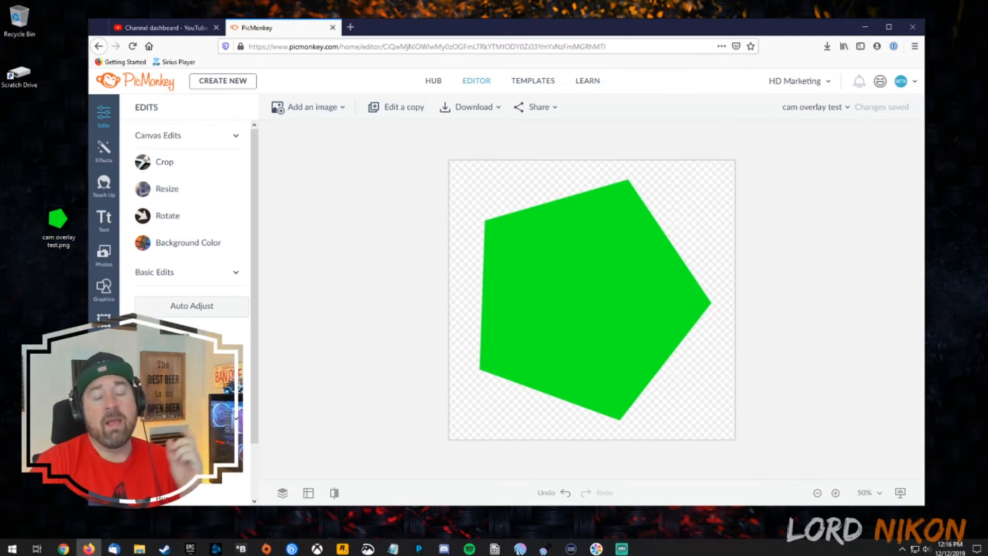
Step: Minimize the browser, switch to Streamlabs OBS and open the filters of the Brio webcam source
drag(720, 27, 738, 25)
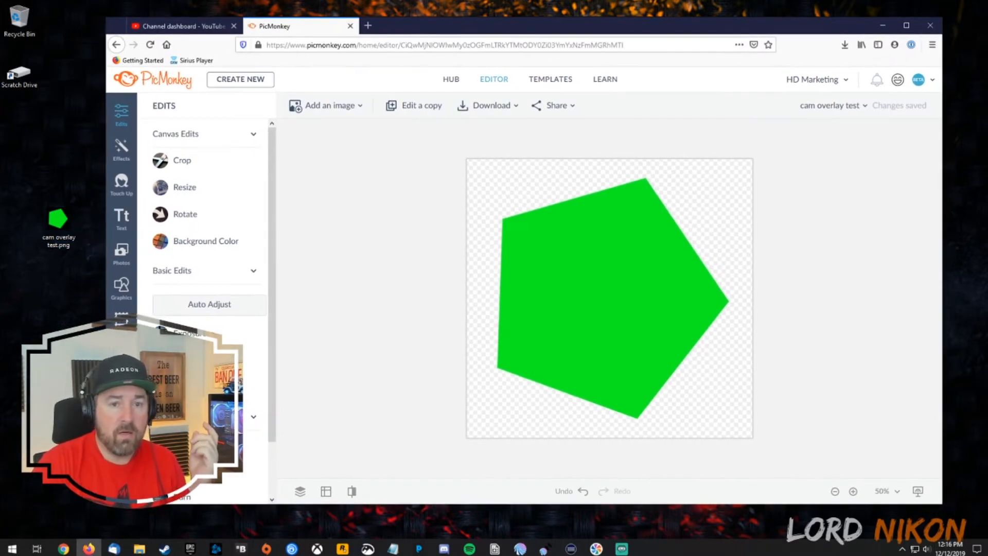
click(882, 25)
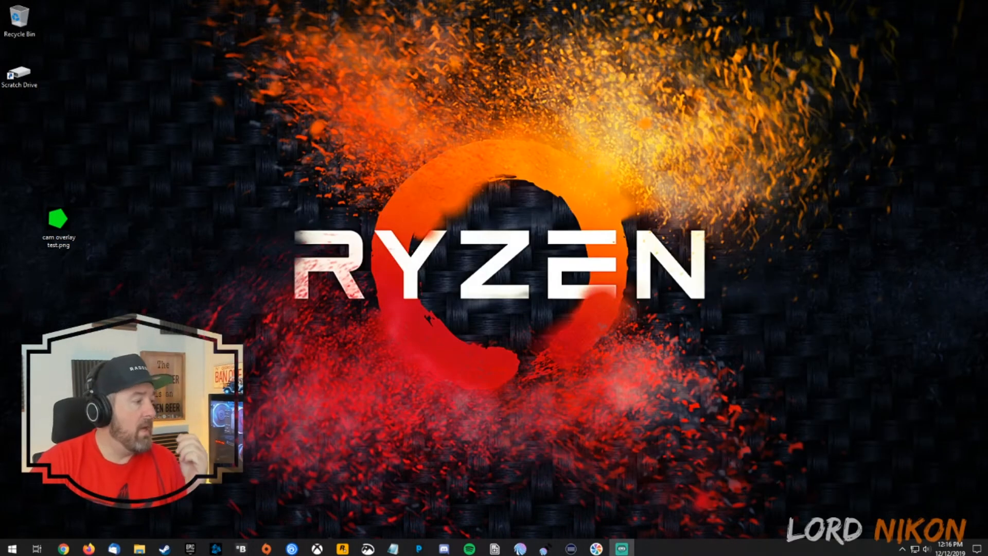
click(621, 548)
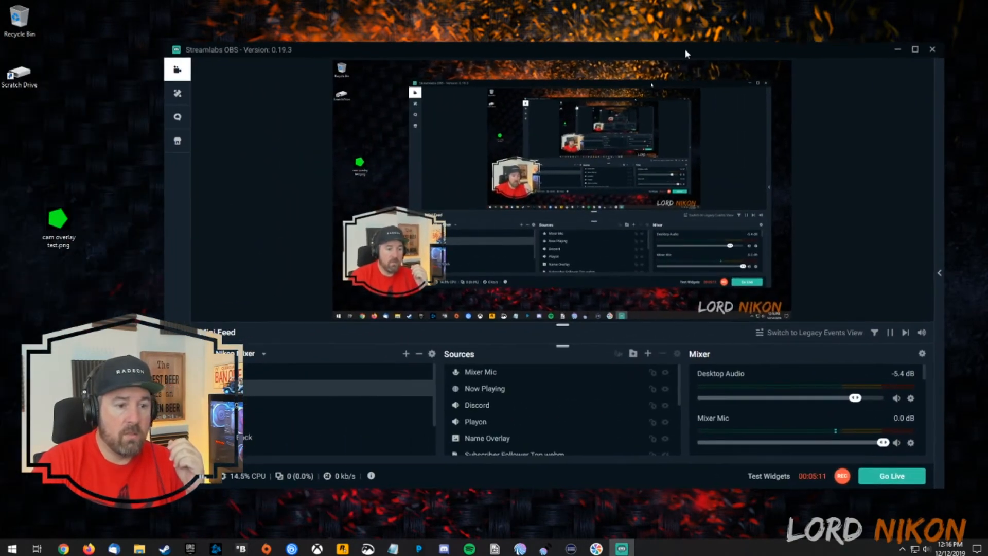
drag(685, 48, 687, 47)
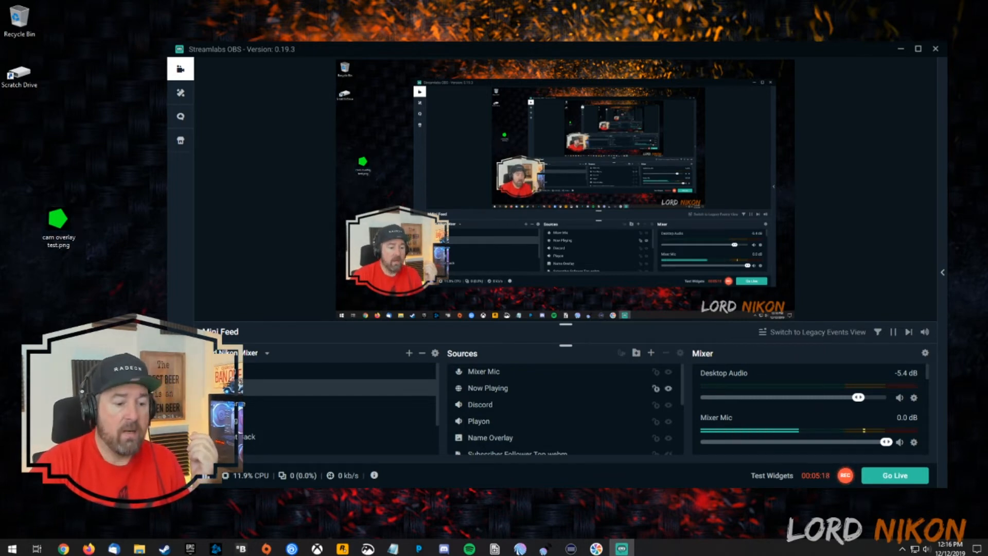
scroll(563, 411, down, 1)
scroll(564, 409, down, 1)
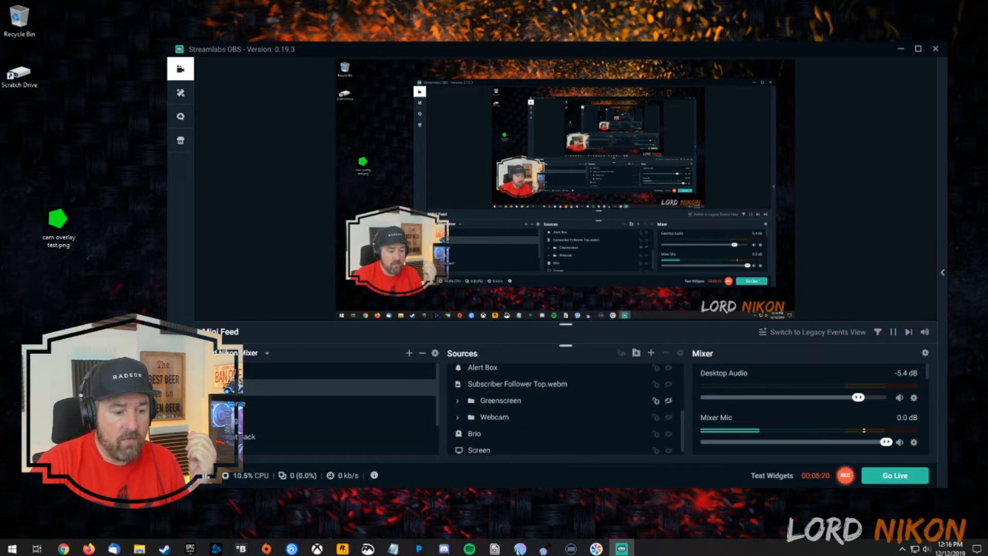
click(530, 433)
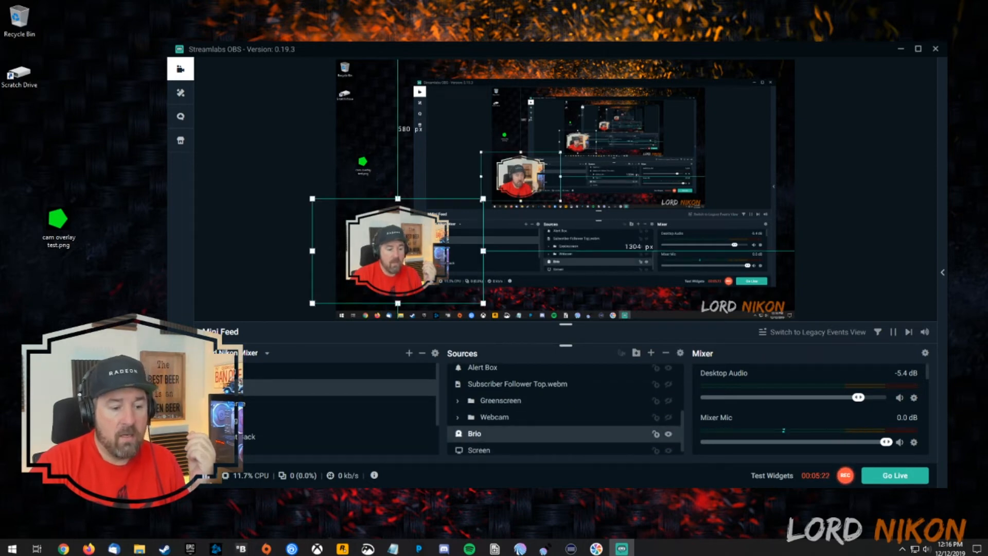
right_click(530, 435)
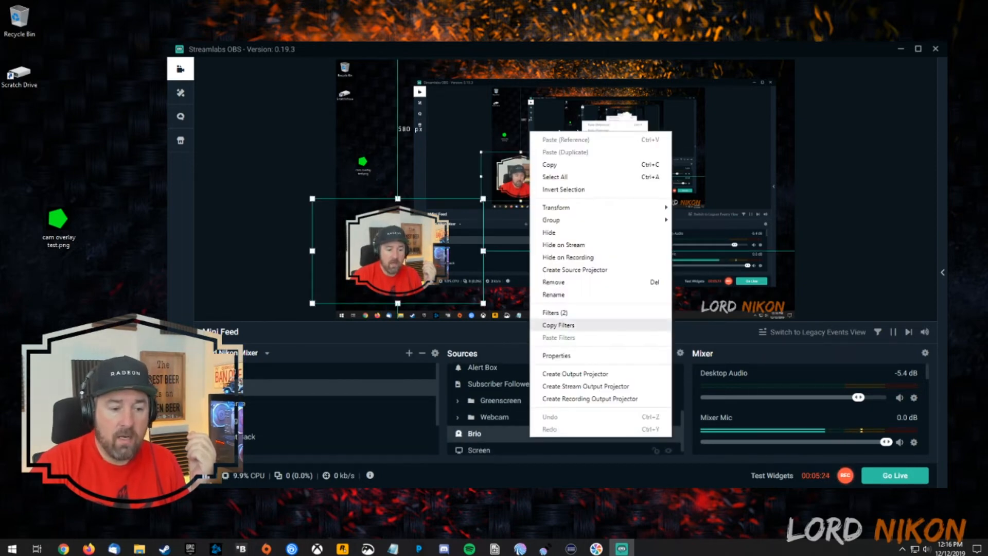
click(554, 313)
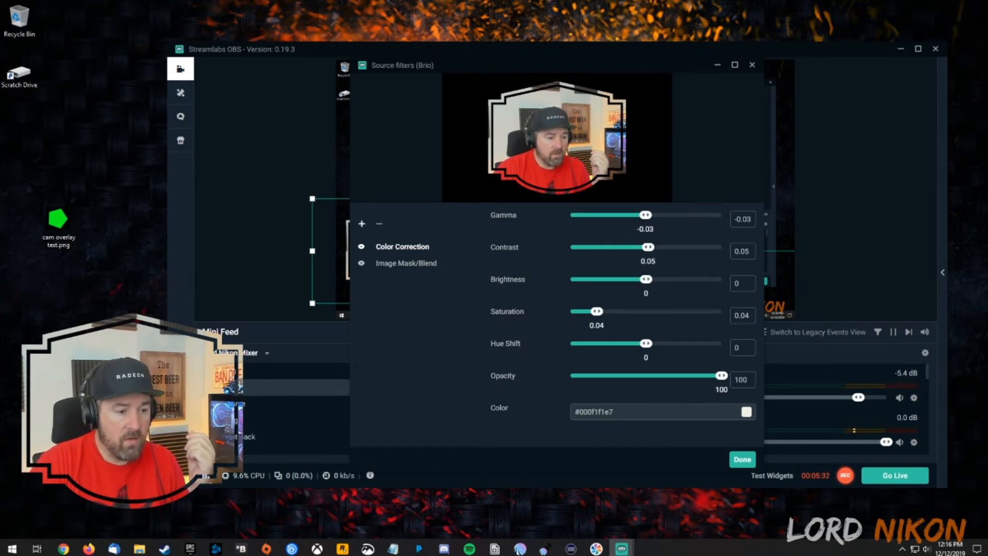
click(362, 224)
click(555, 207)
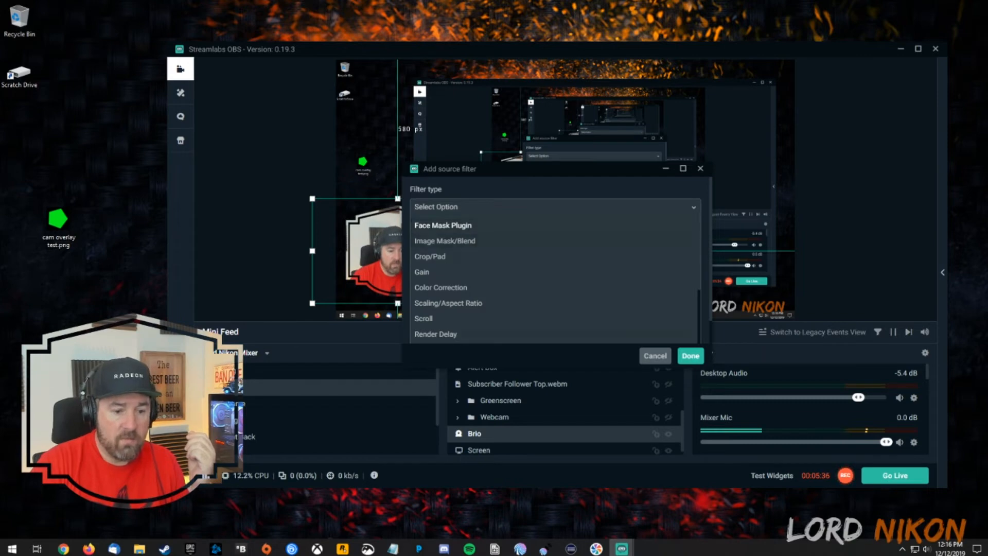
click(655, 355)
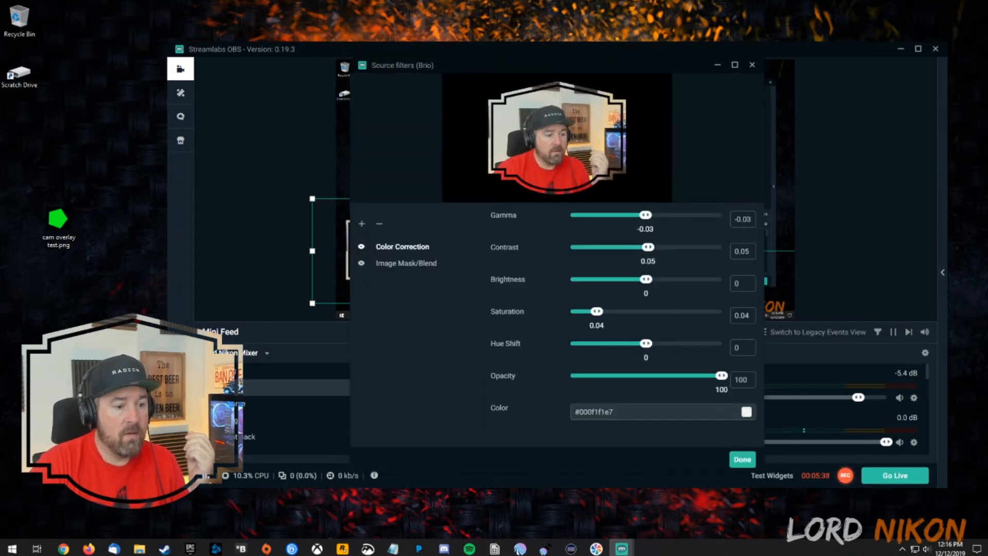
Step: Set the Brio source's Image Mask/Blend filter to use cam overlay test.png from the desktop
click(406, 263)
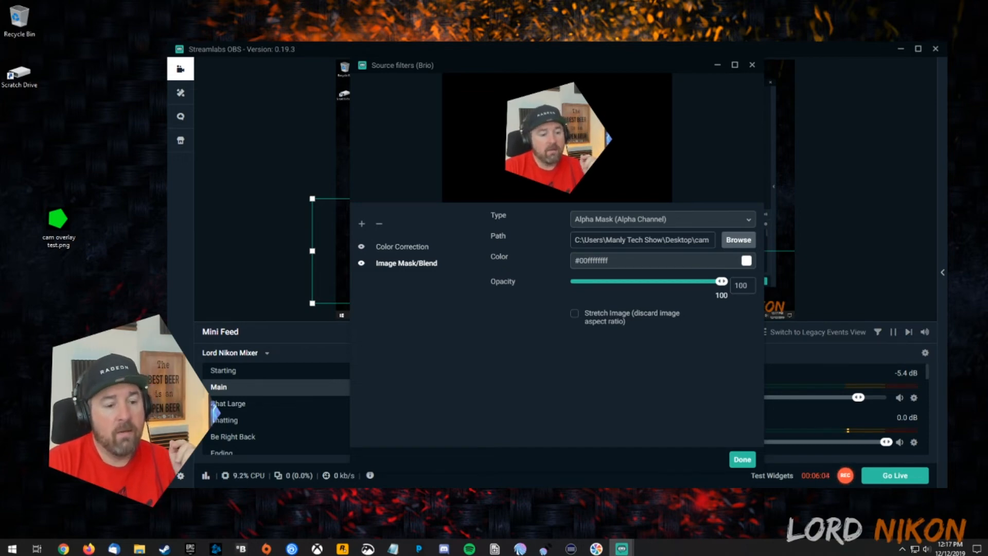
mouse_move(722, 281)
mouse_down()
mouse_move(597, 281)
mouse_move(722, 280)
mouse_up()
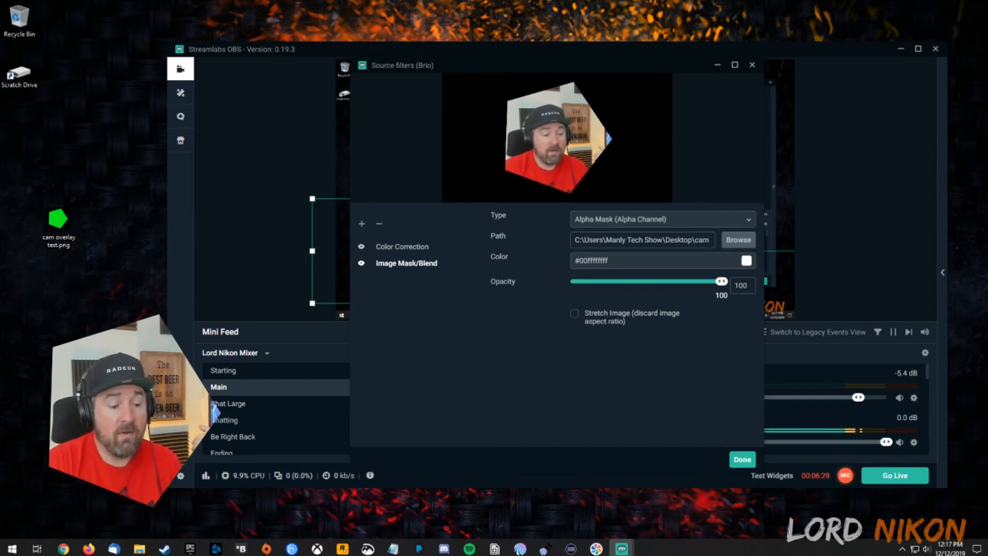
Step: Switch to PicMonkey in the browser and delete the green pentagon from the canvas
click(89, 549)
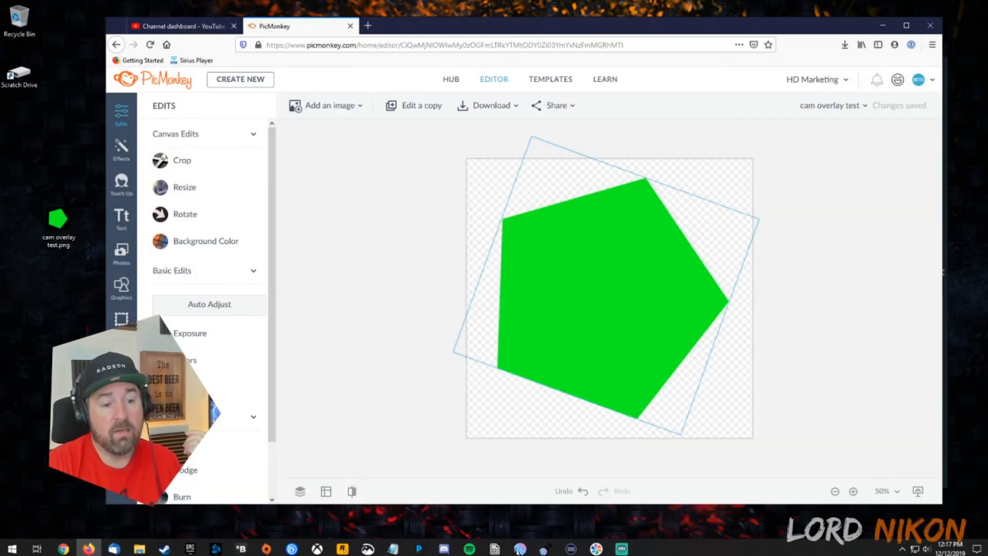
click(612, 299)
key(Delete)
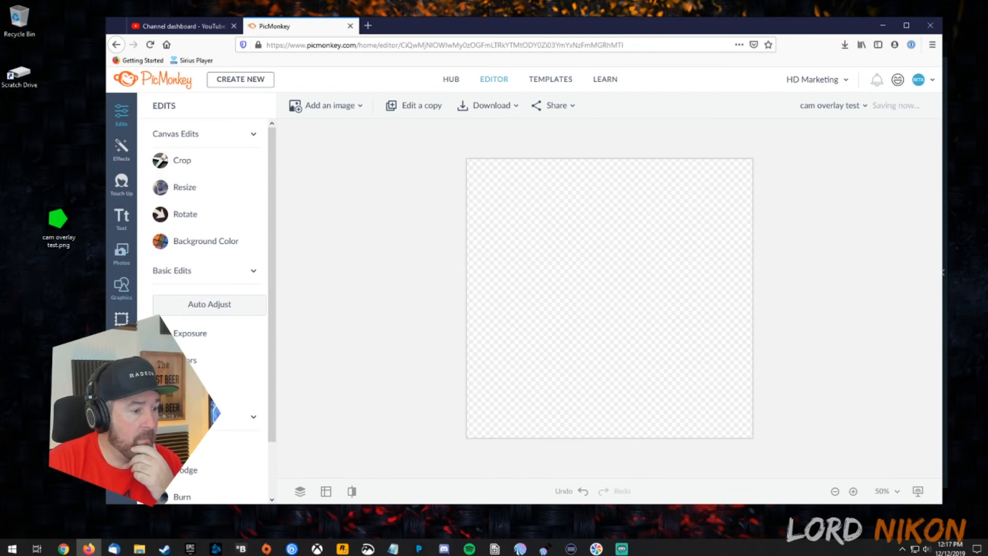
Step: Add a broad pale green brushstroke from the Design graphics, enlarge it and center it on the canvas
click(121, 286)
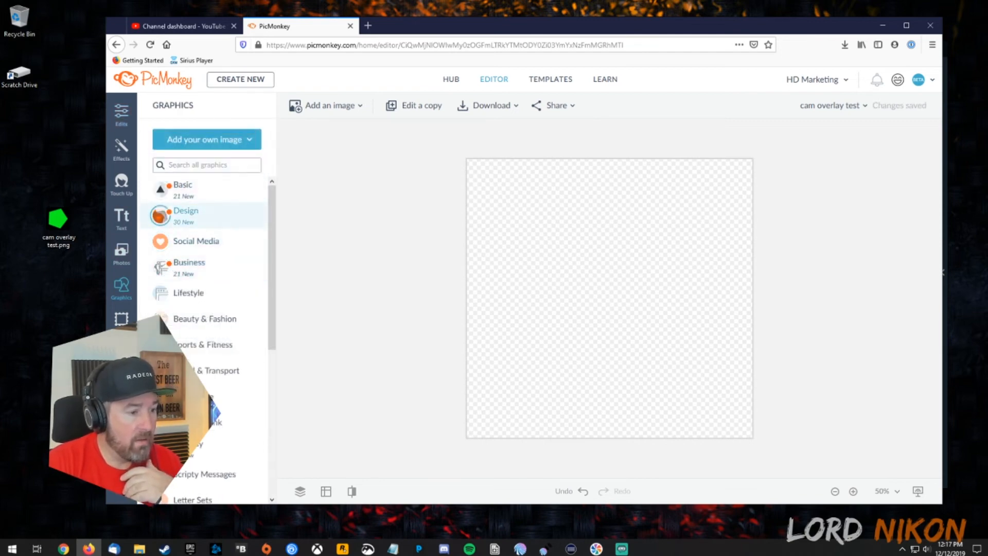
click(164, 215)
scroll(206, 257, down, 3)
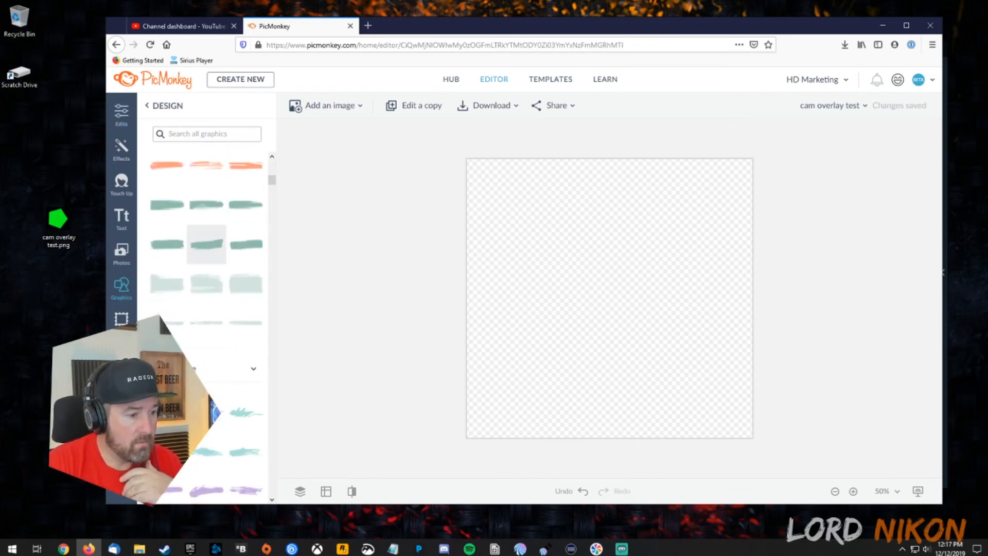
scroll(207, 282, down, 2)
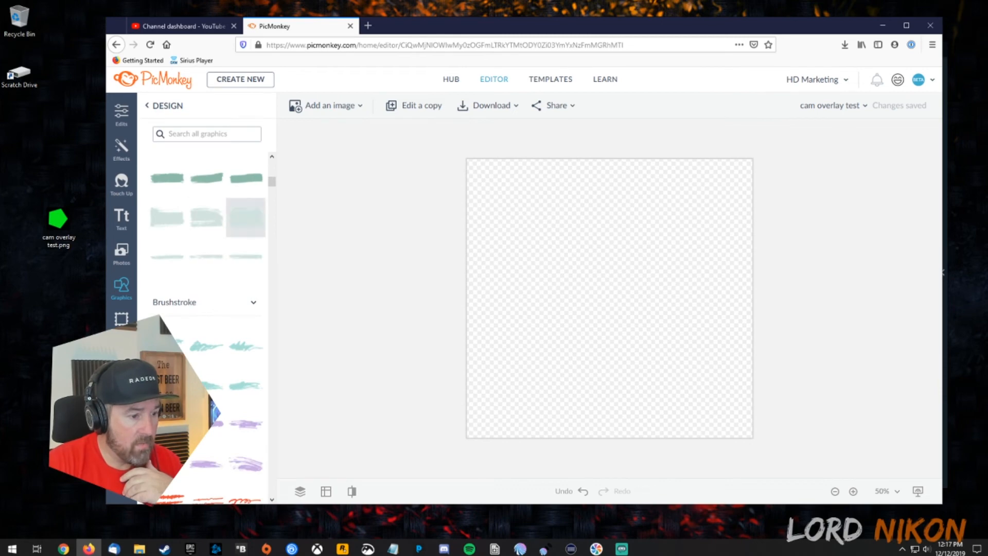
click(246, 217)
drag(550, 264, 503, 236)
drag(669, 332, 737, 372)
mouse_move(640, 314)
mouse_down()
mouse_move(644, 286)
mouse_move(631, 302)
mouse_up()
Step: Recolor the brushstroke with the recently used bright green and close its settings
click(832, 210)
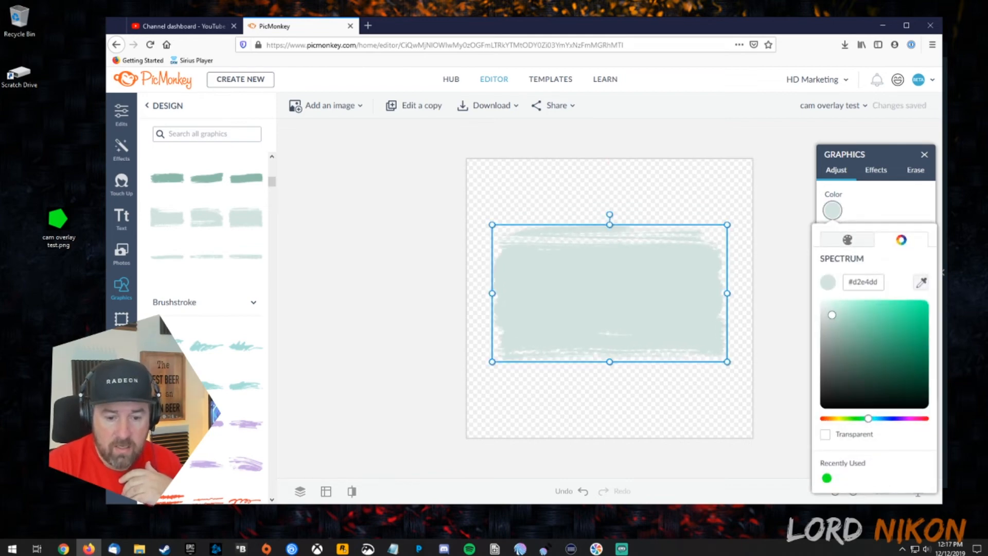
click(826, 477)
click(832, 210)
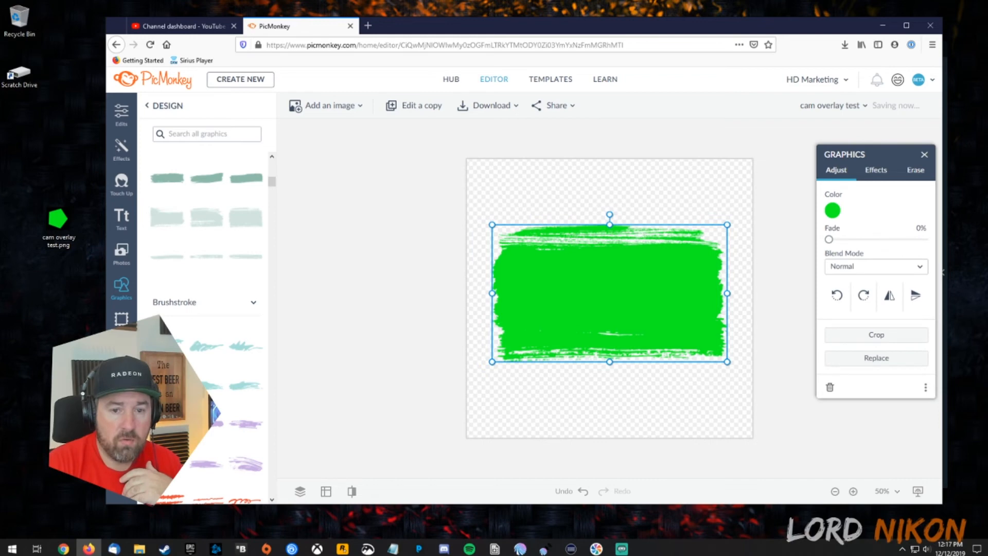
click(924, 155)
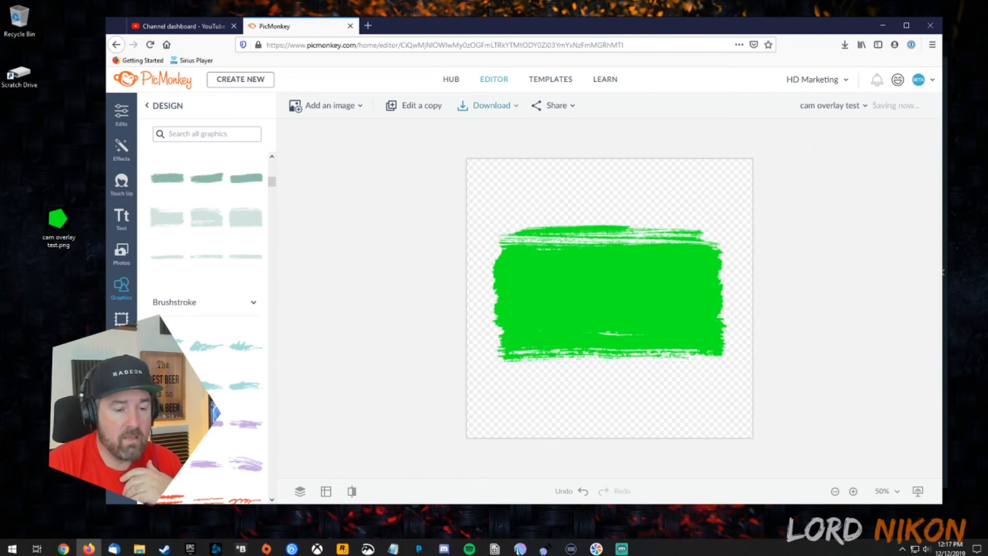
Step: Download the brushstroke overlay, save the PNG file and open its containing folder
click(492, 105)
click(566, 196)
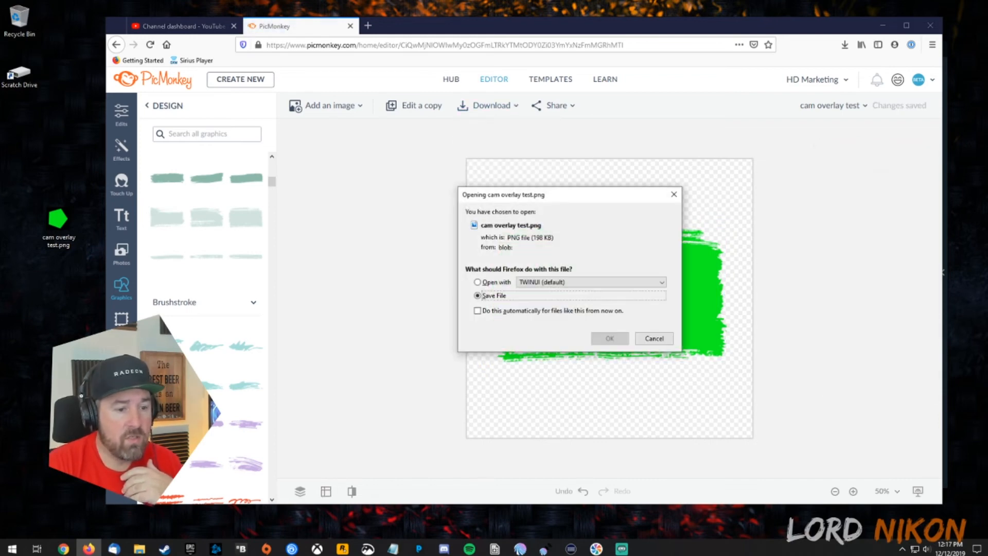
key(Return)
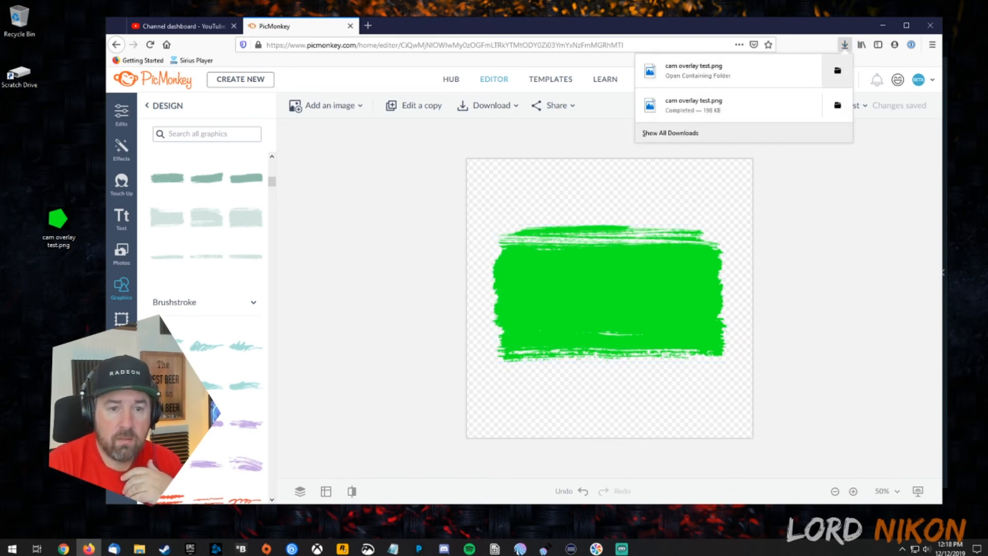
click(838, 71)
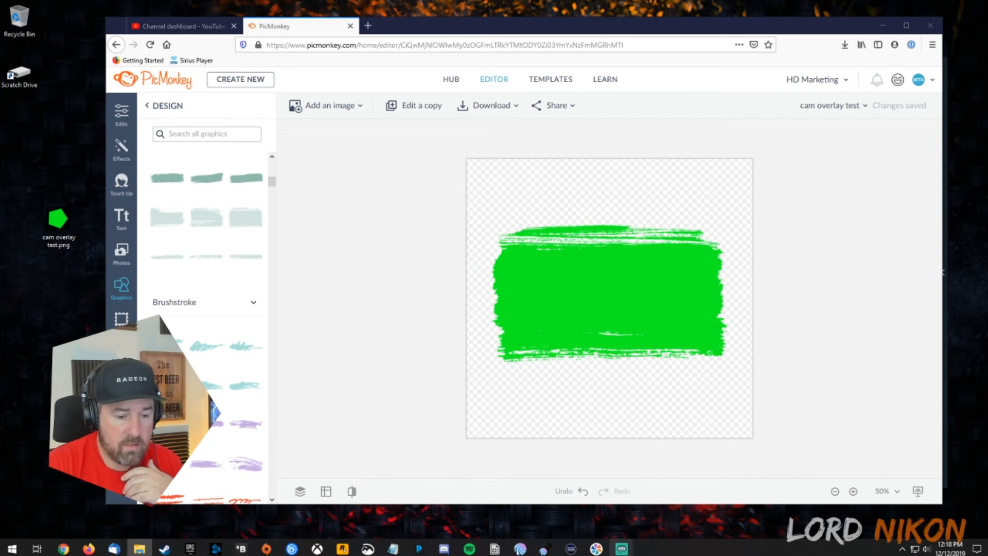
Step: Switch to the Brio source filters in Streamlabs OBS and set the mask image to the brushstroke PNG from the Downloads folder
mouse_move(622, 548)
click(666, 494)
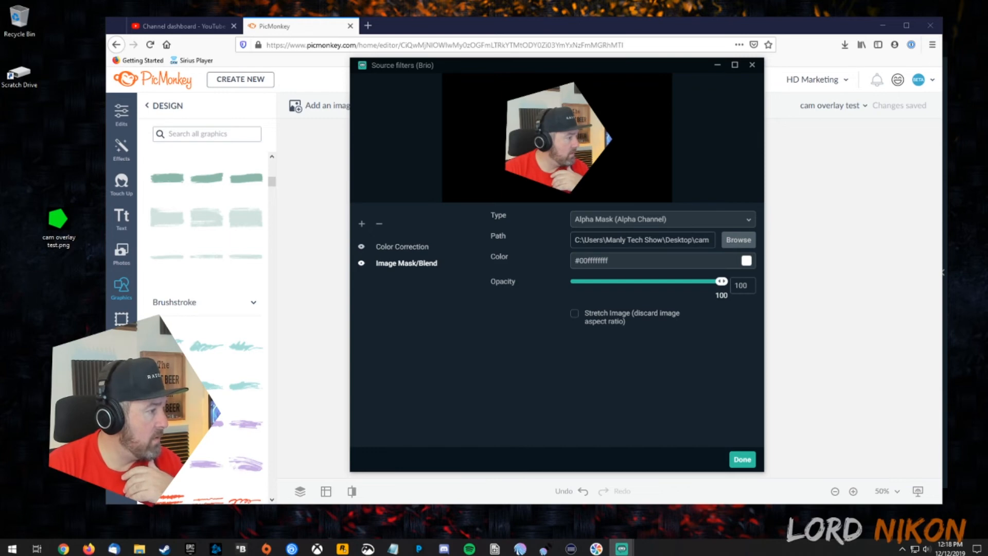
key(Return)
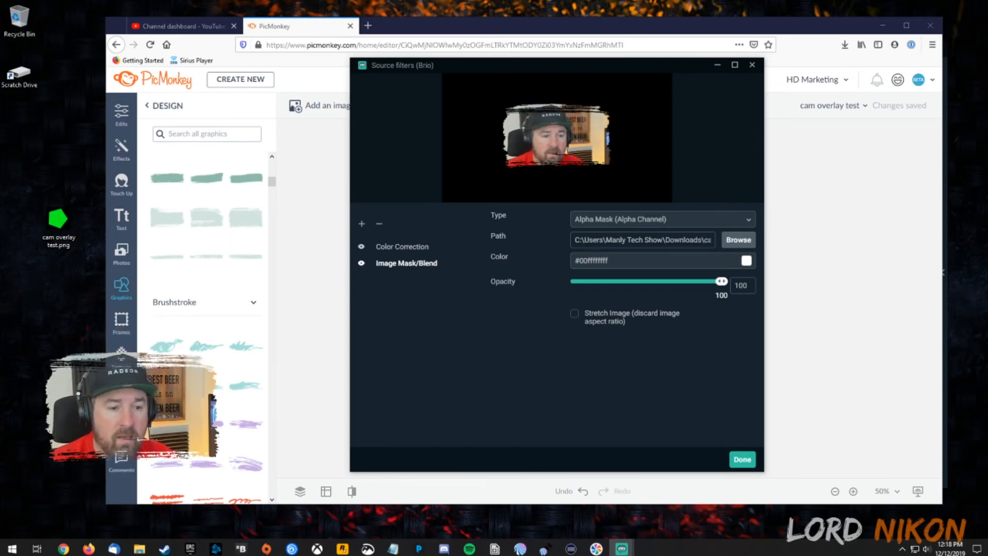
Step: Set the Brio mask image to cam overlay (5).png from drive D, close the filters and return to PicMonkey
mouse_move(622, 548)
click(591, 501)
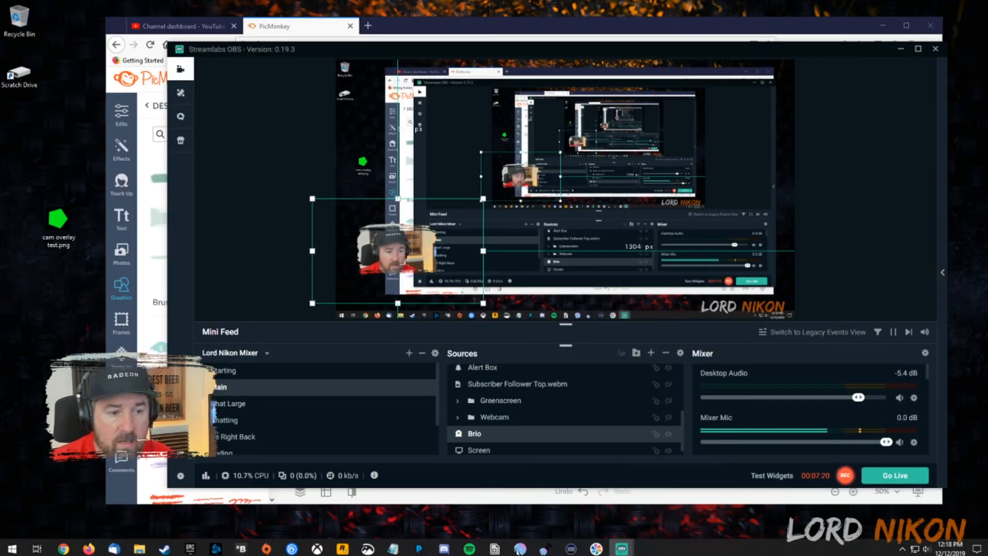
click(865, 195)
mouse_move(621, 548)
click(674, 502)
drag(614, 65, 726, 70)
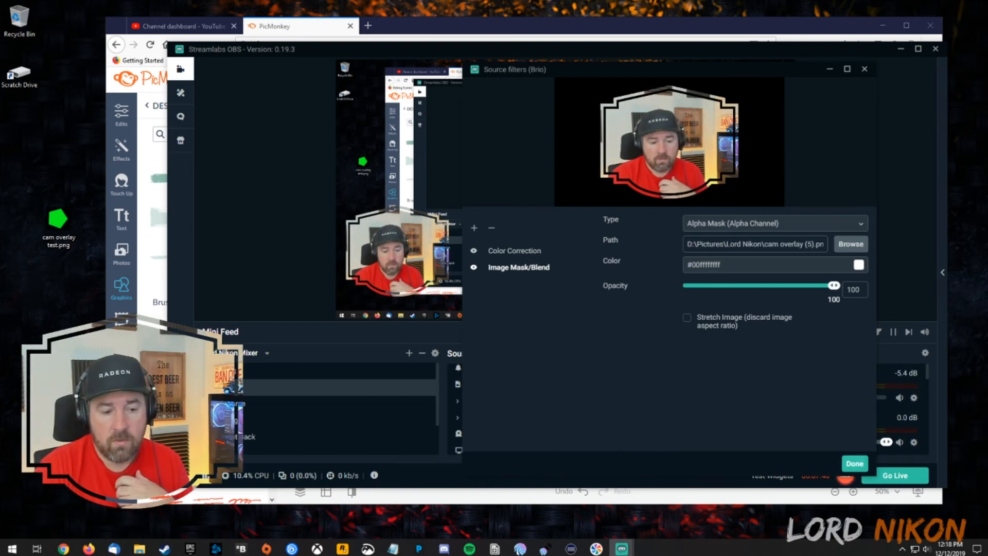
click(855, 464)
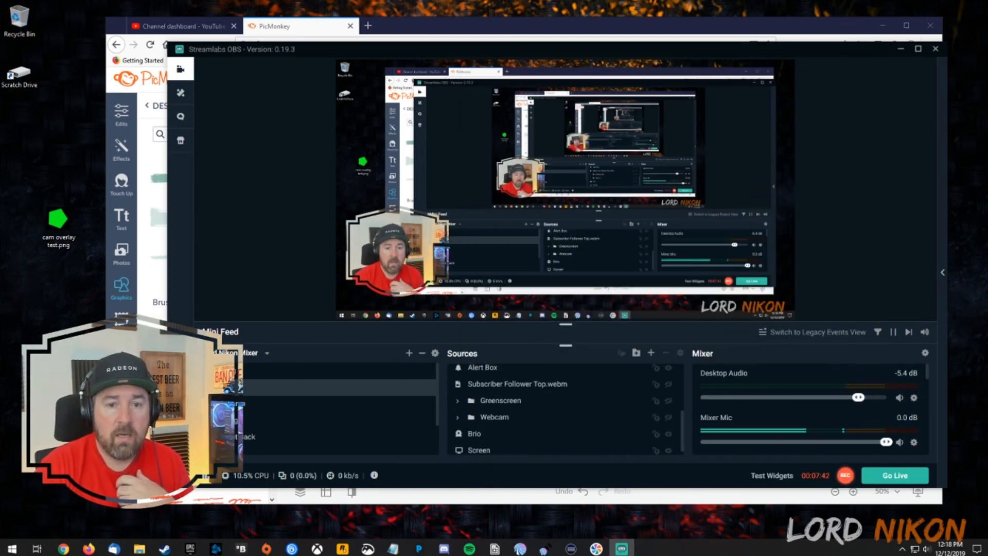
drag(842, 54, 632, 49)
click(690, 44)
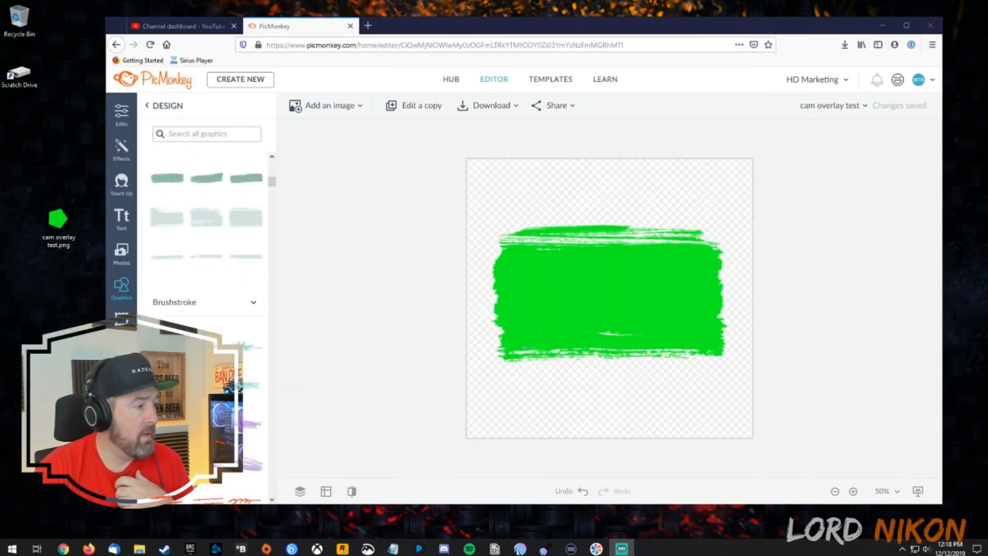